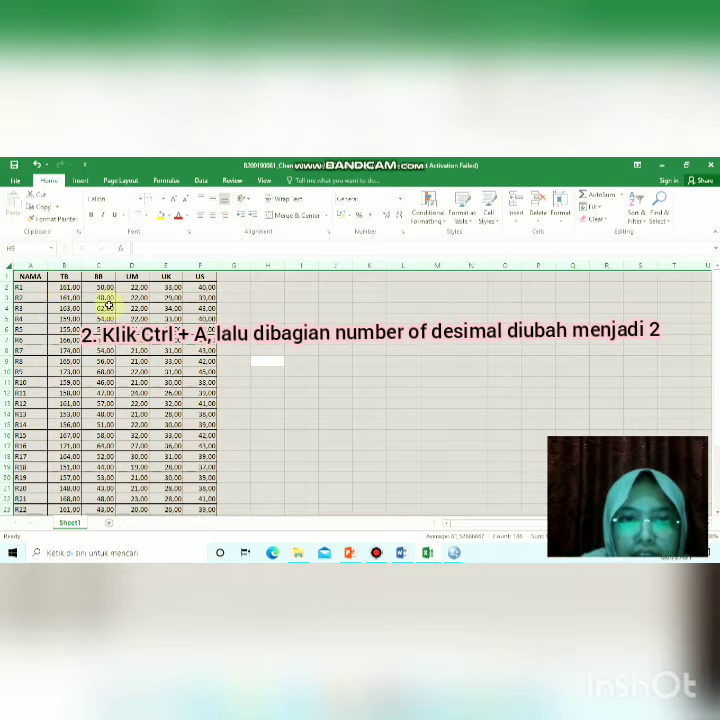
# - Format the whole data table from NAMA to US, rows 1 to 31, as Number with 2 decimal places
pyautogui.click(244, 410)
pyautogui.click(37, 275)
pyautogui.moveTo(80, 325); pyautogui.dragTo(206, 458)
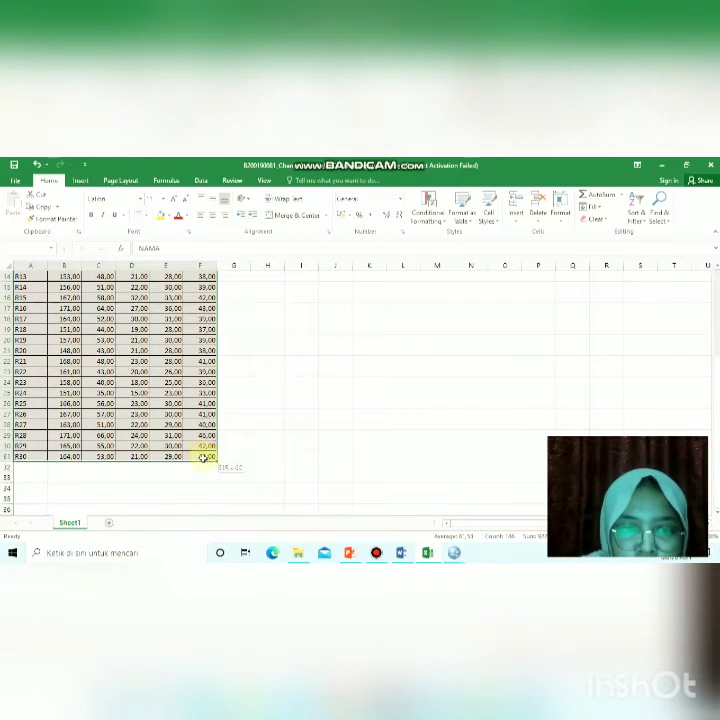
pyautogui.click(401, 200)
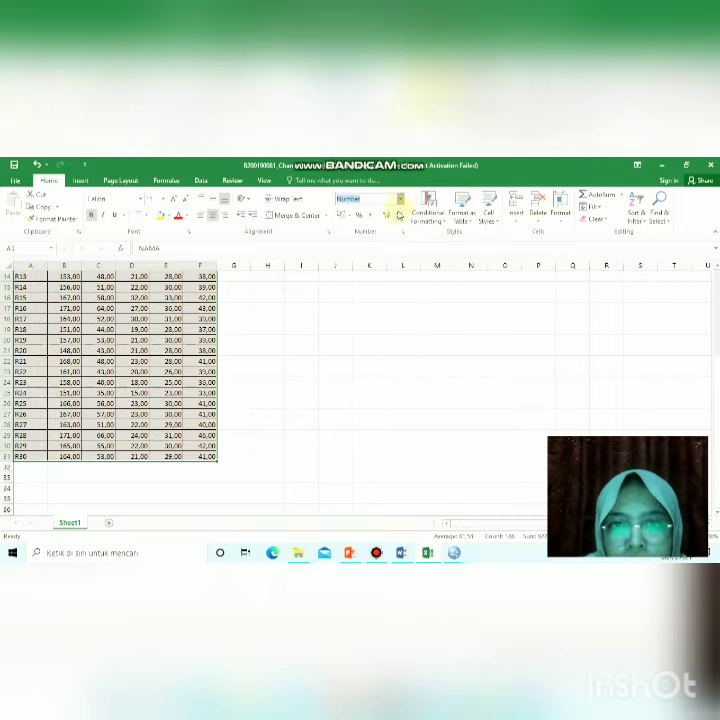
pyautogui.click(395, 448)
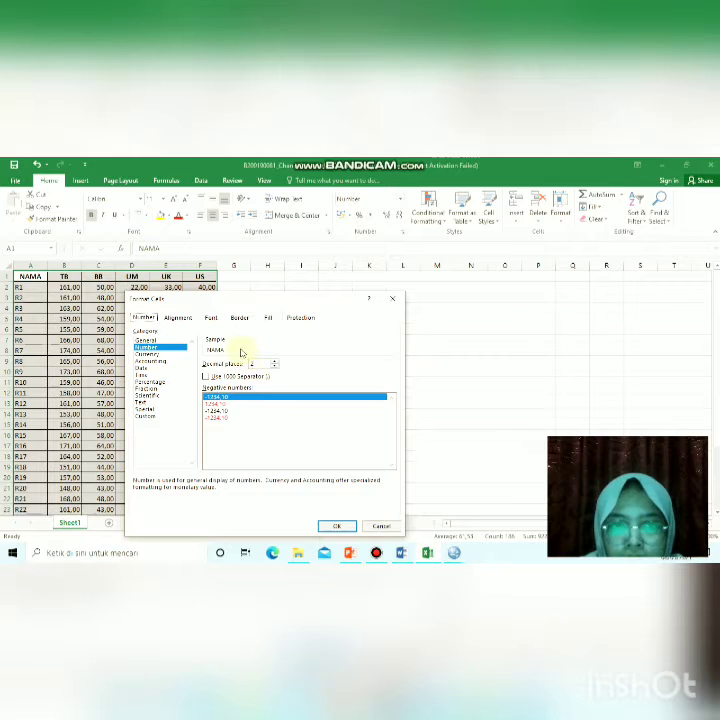
pyautogui.click(336, 527)
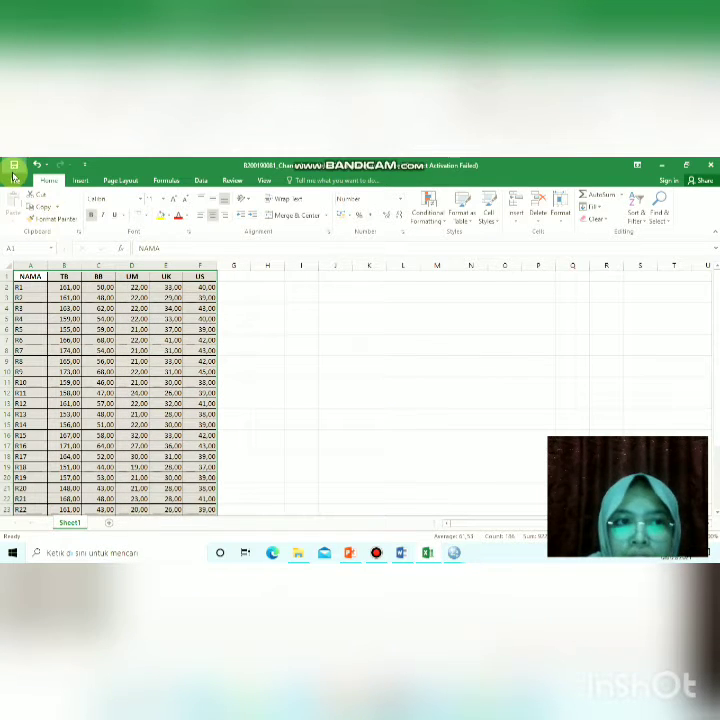
pyautogui.click(238, 392)
# - Switch to SPSS Statistics and browse drive D for Excel files to open as data
pyautogui.moveTo(449, 556)
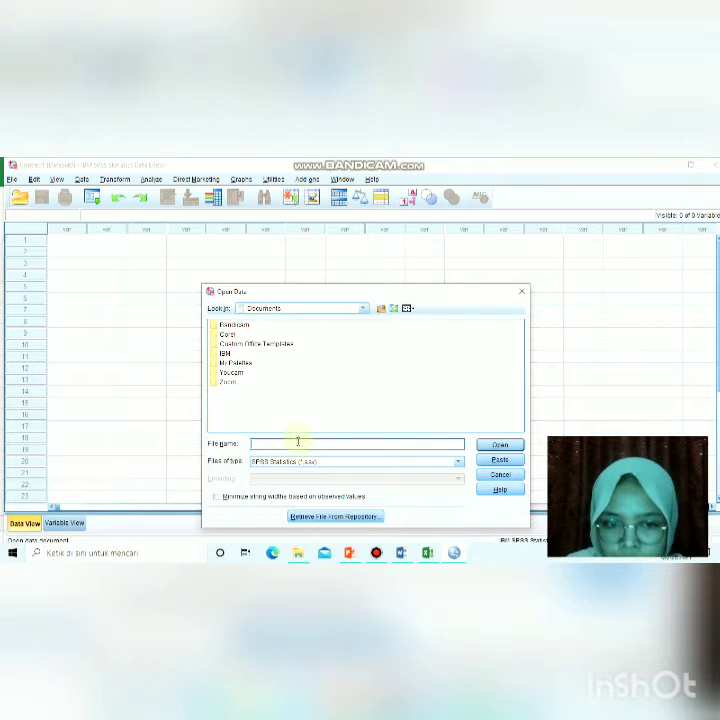
pyautogui.click(452, 462)
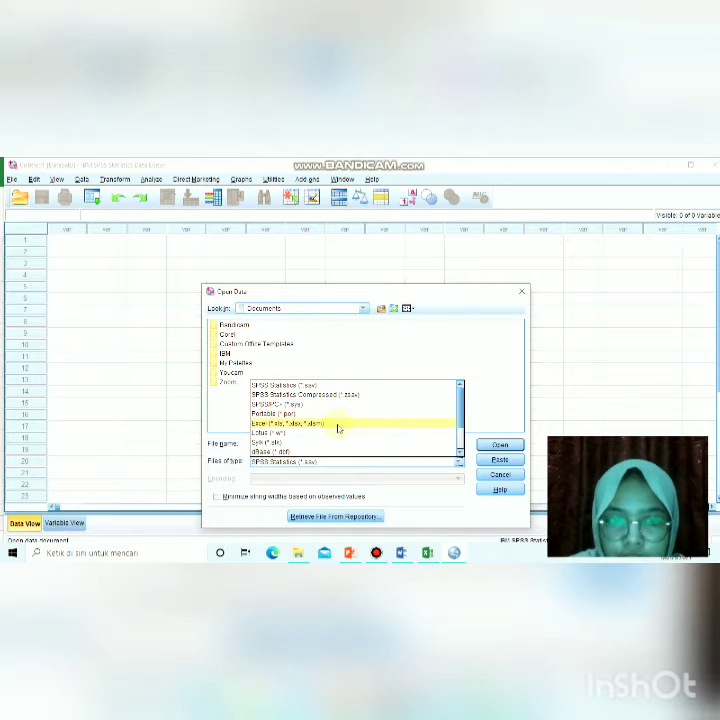
pyautogui.click(338, 428)
pyautogui.click(364, 310)
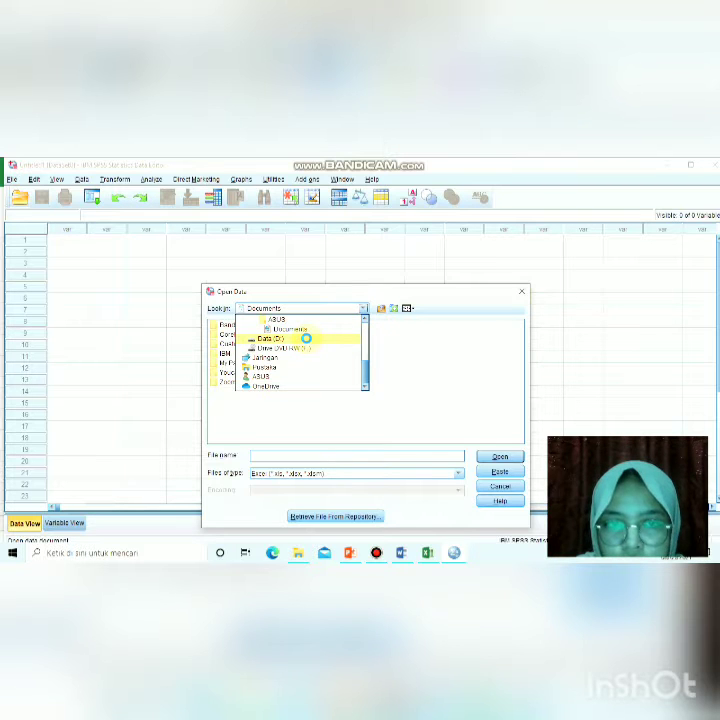
pyautogui.click(306, 339)
# - Import Sheet1 of the Data Pengujian workbook with variable names read from the first row, and widen the NAMA column
pyautogui.click(392, 372)
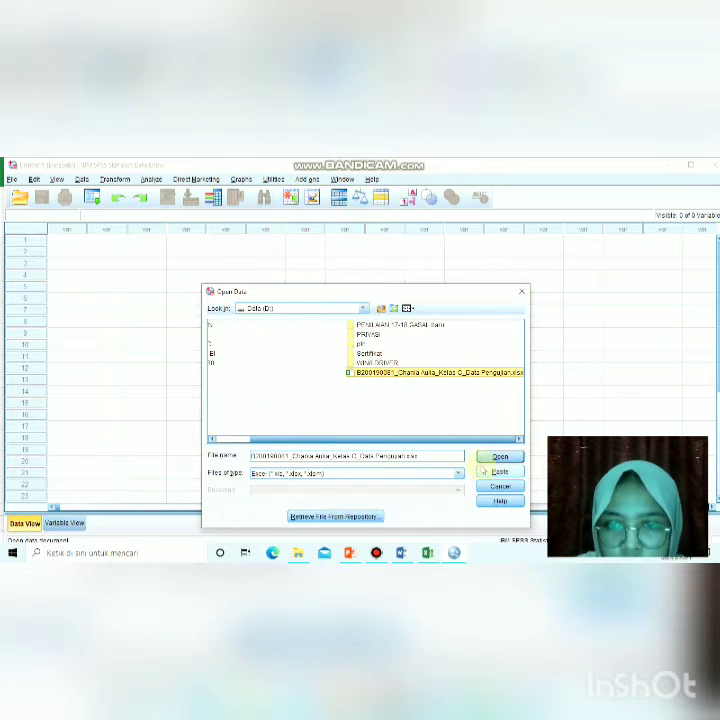
pyautogui.click(500, 456)
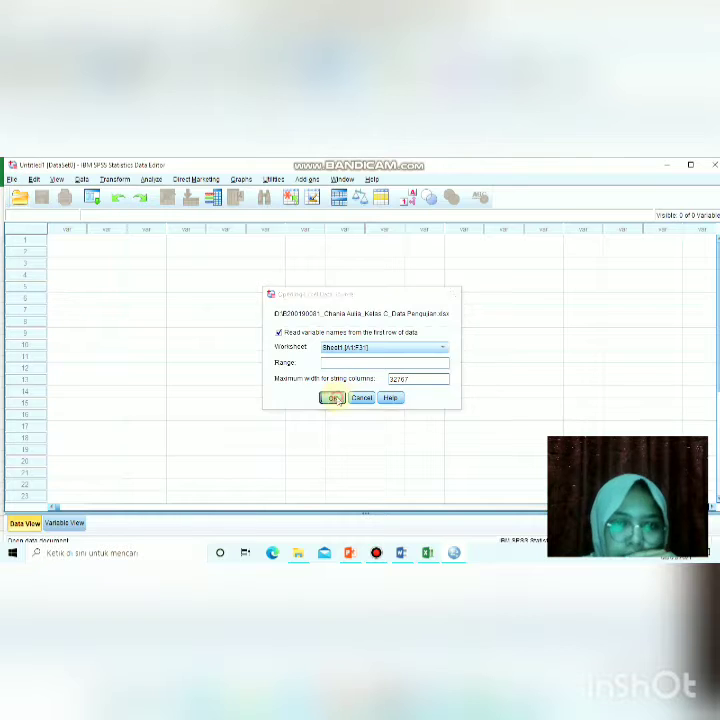
pyautogui.click(333, 398)
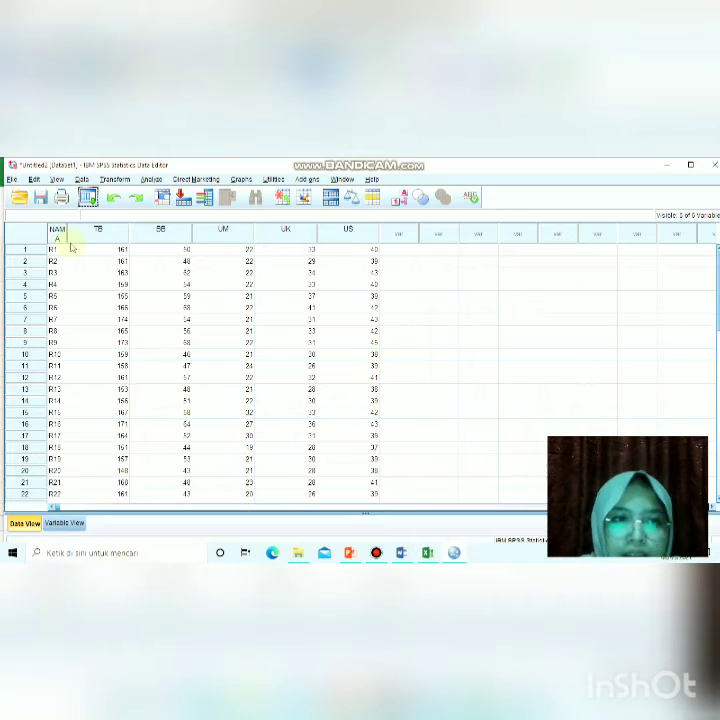
pyautogui.moveTo(67, 238); pyautogui.dragTo(82, 238)
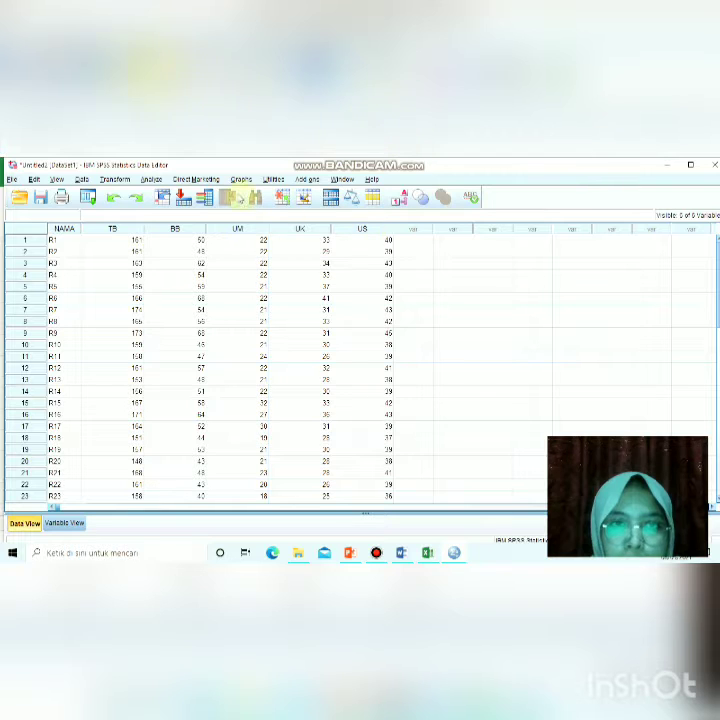
# - Set up a Frequencies analysis with TB, BB, UM, UK and US as the variables
pyautogui.click(154, 179)
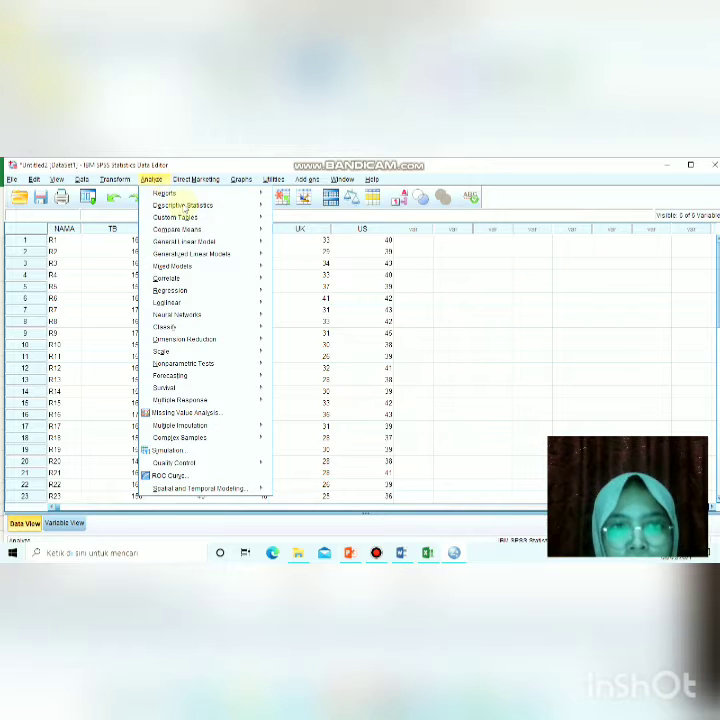
pyautogui.moveTo(210, 209)
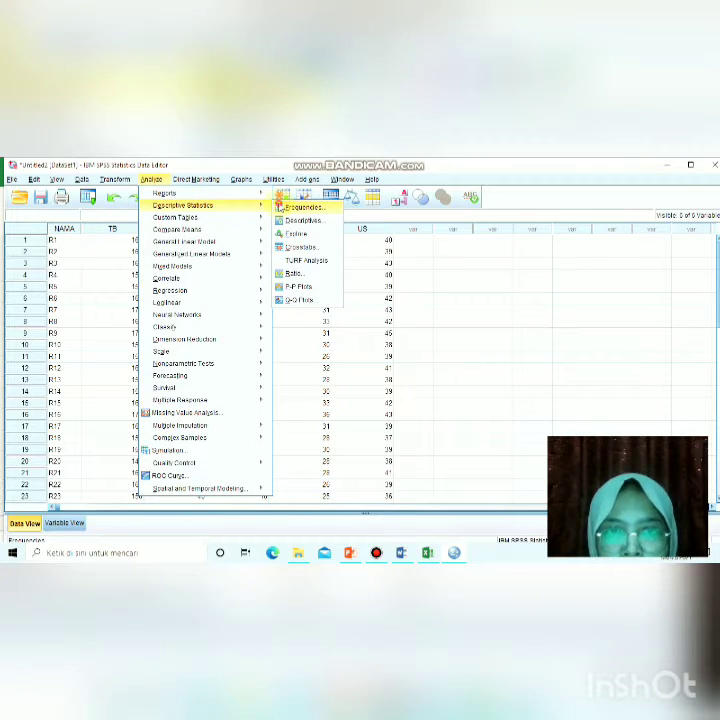
pyautogui.click(278, 206)
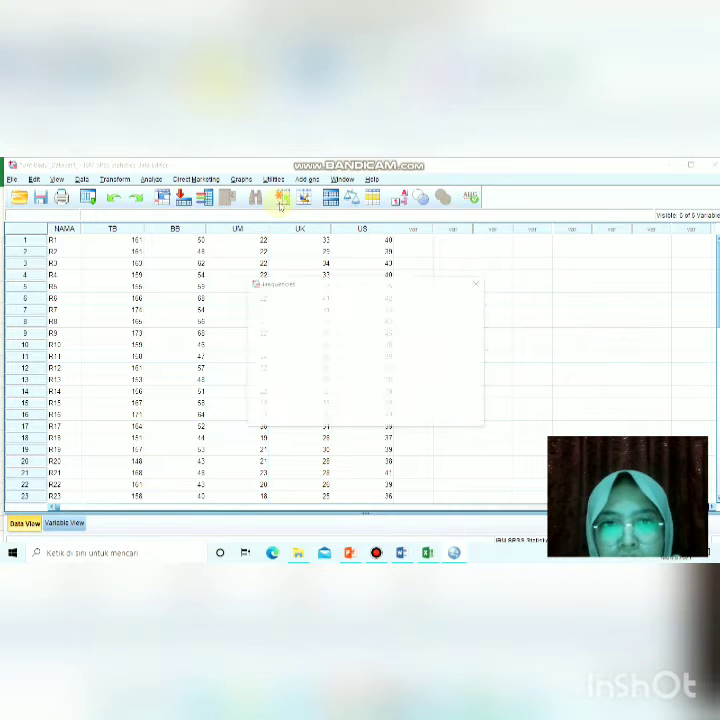
pyautogui.click(311, 319)
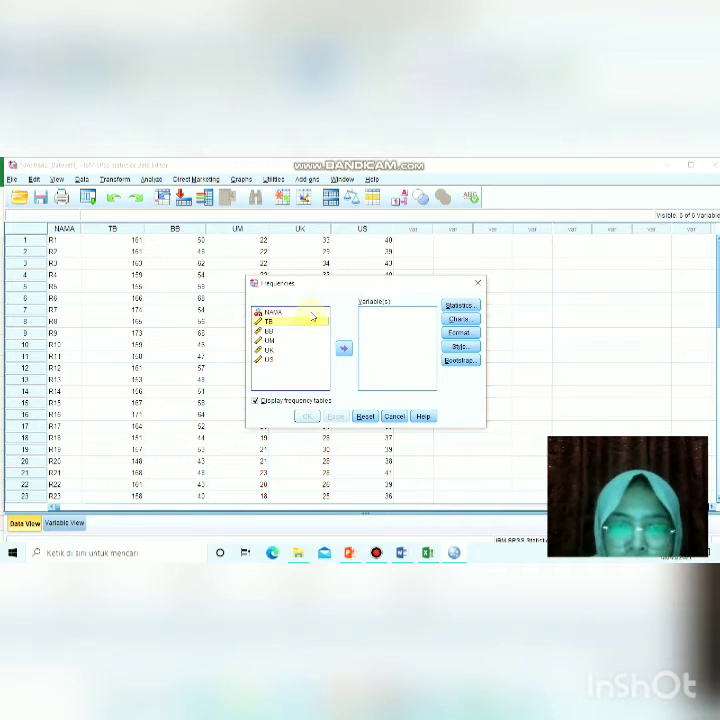
pyautogui.hotkey('shift', 'Down')
pyautogui.hotkey('shift', 'Down')
pyautogui.hotkey('shift', 'Down')
pyautogui.hotkey('shift', 'Down')
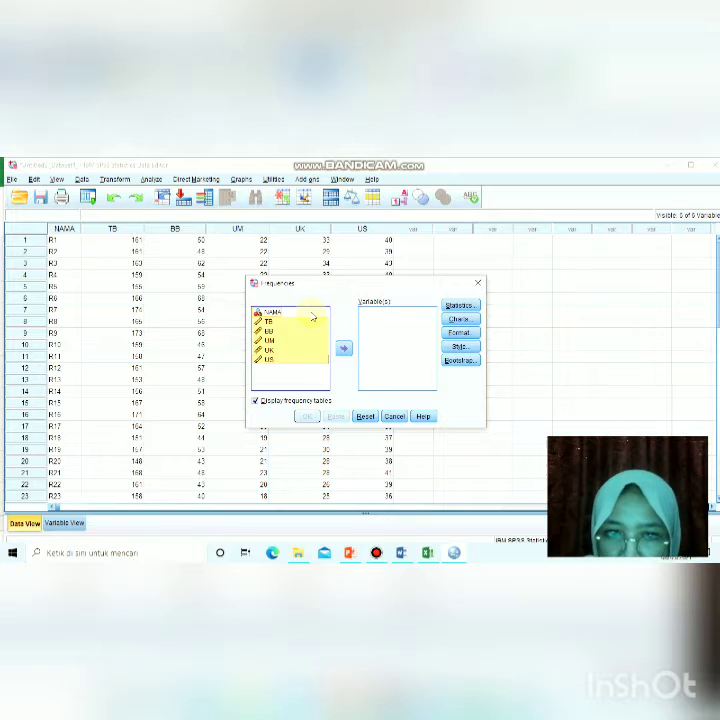
pyautogui.click(343, 348)
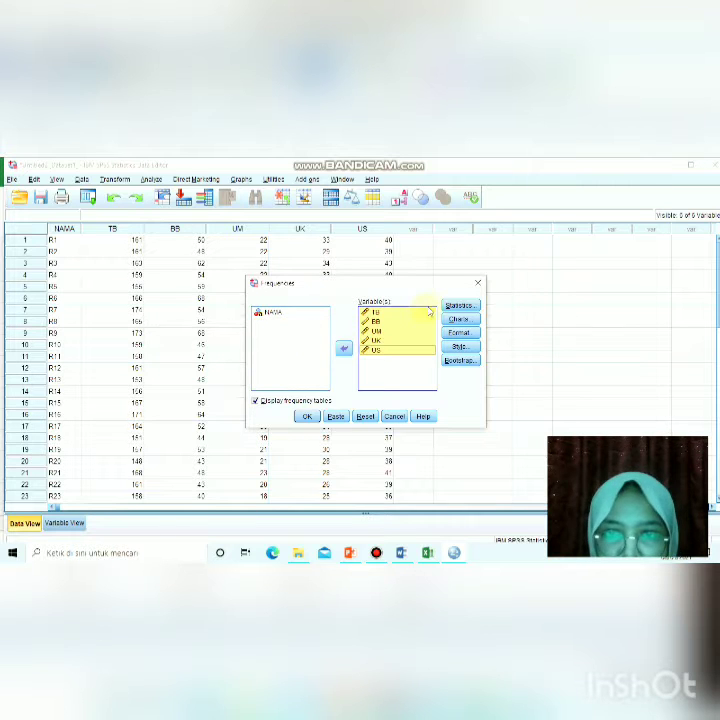
# - Include mean, median, standard deviation, variance and S.E. mean in the frequencies statistics, and run the analysis
pyautogui.click(467, 306)
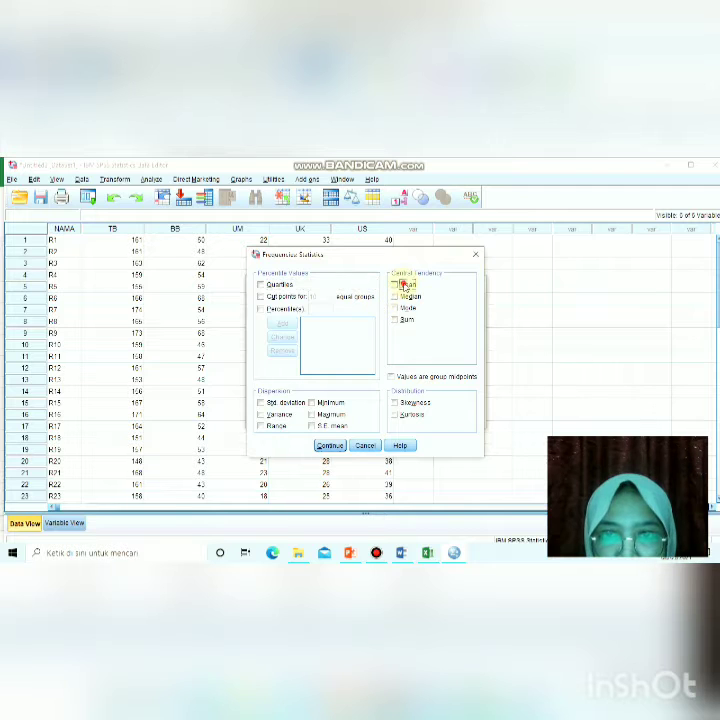
pyautogui.click(395, 285)
pyautogui.click(395, 297)
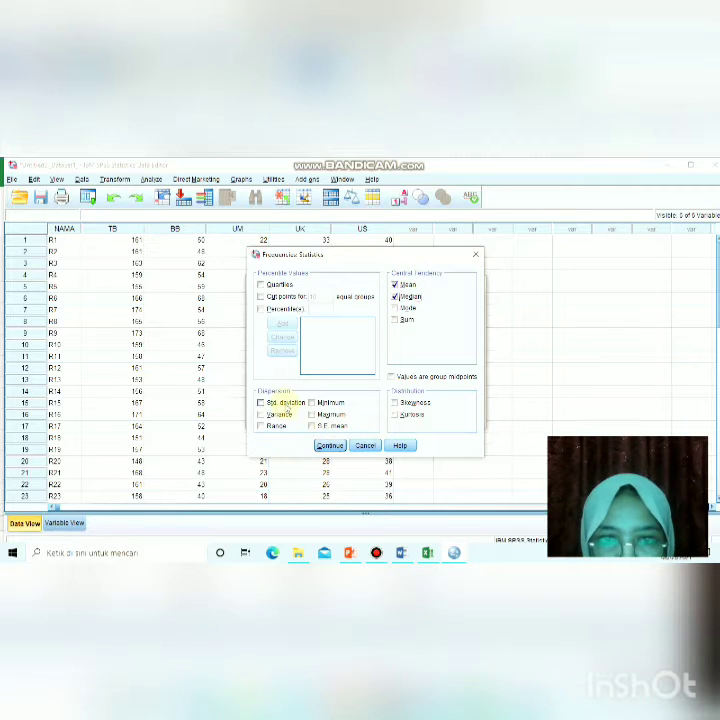
pyautogui.click(283, 402)
pyautogui.click(286, 414)
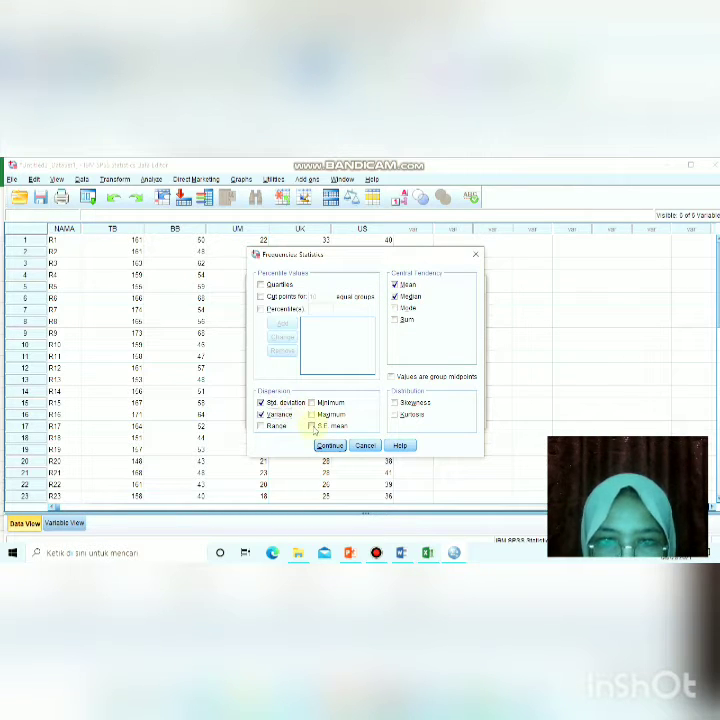
pyautogui.click(314, 427)
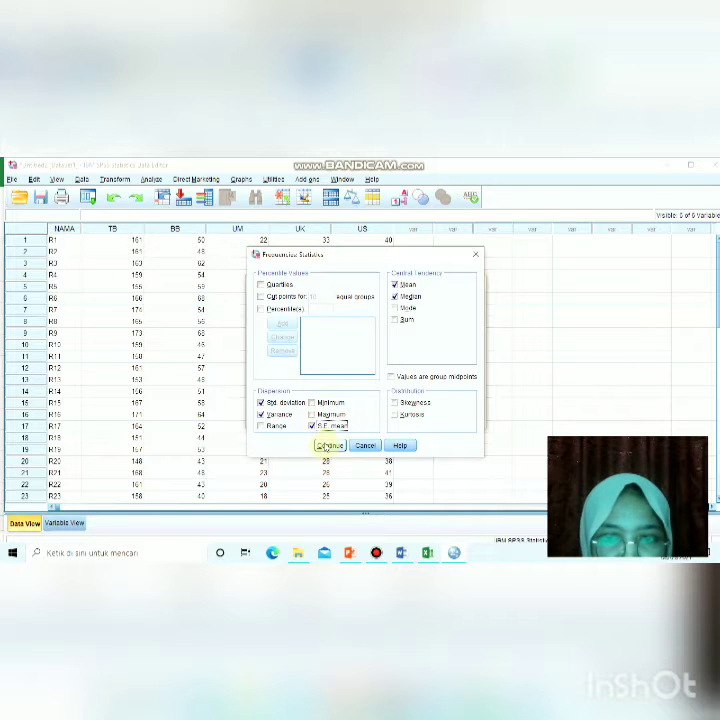
pyautogui.click(328, 446)
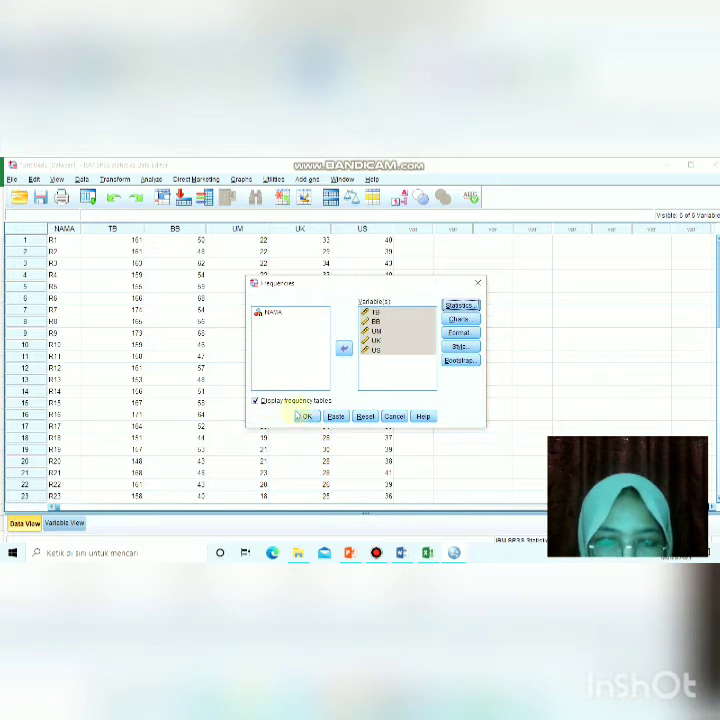
pyautogui.click(305, 415)
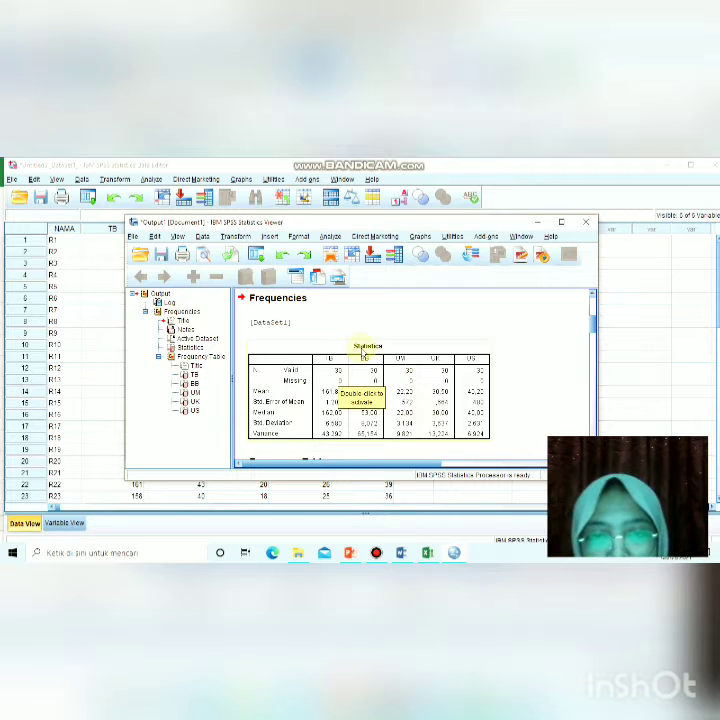
# - Look over the frequencies output and maximize the output viewer window
pyautogui.scroll(-2, 362, 351)
pyautogui.scroll(4, 362, 351)
pyautogui.scroll(-2, 362, 351)
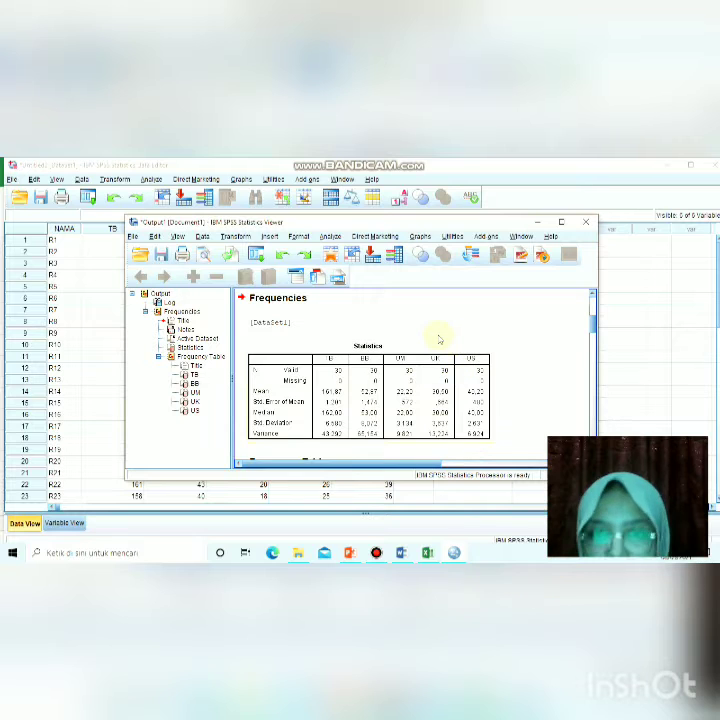
pyautogui.click(561, 222)
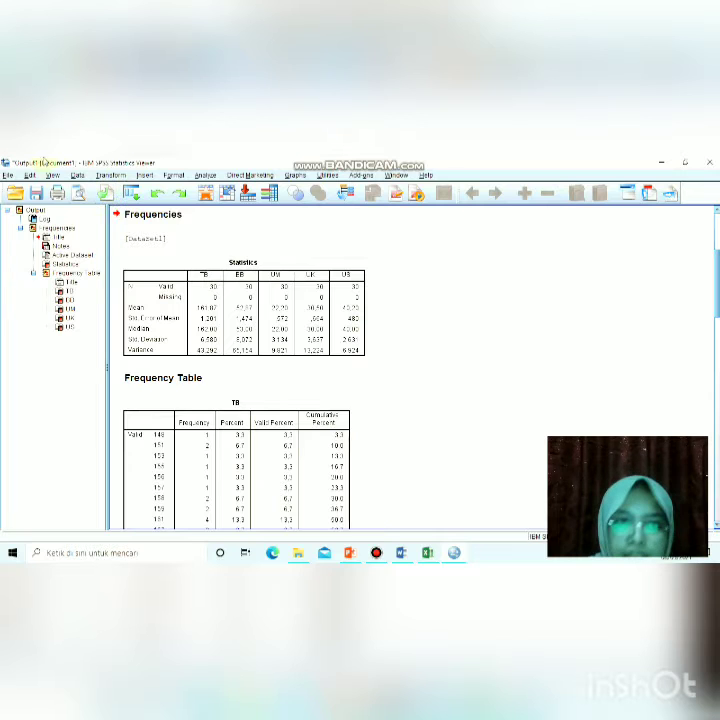
# - Run a two-tailed Pearson bivariate correlation on TB, BB, UM, UK and US, flagging significant correlations and excluding missing cases pairwise
pyautogui.click(205, 175)
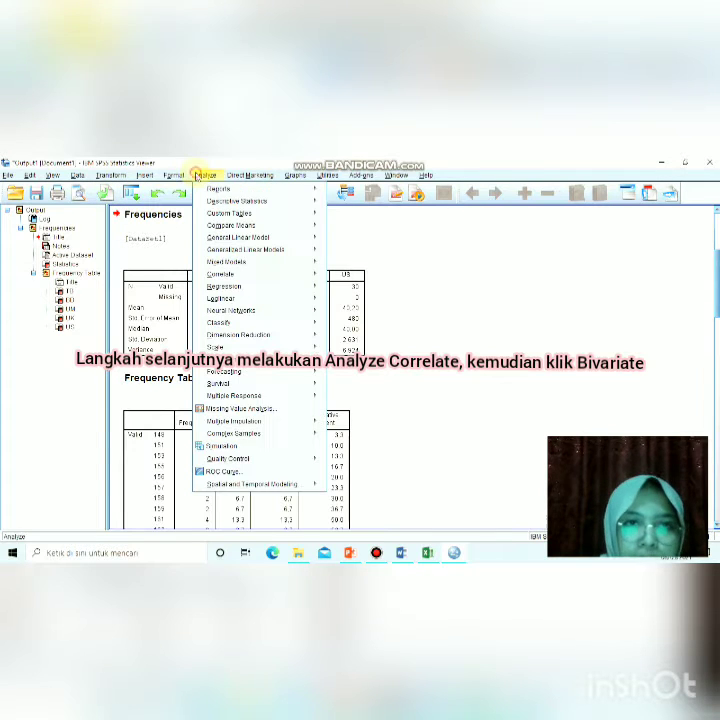
pyautogui.moveTo(240, 273)
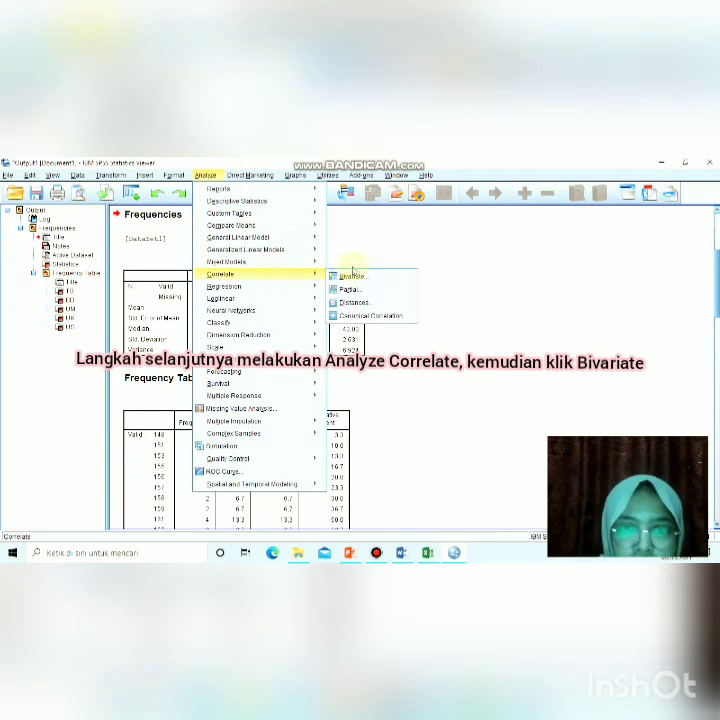
pyautogui.click(352, 276)
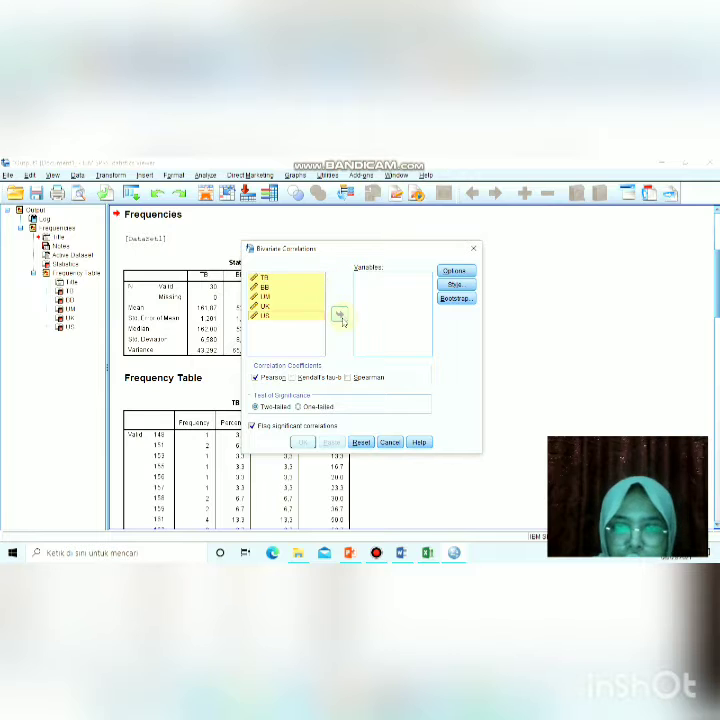
pyautogui.click(341, 316)
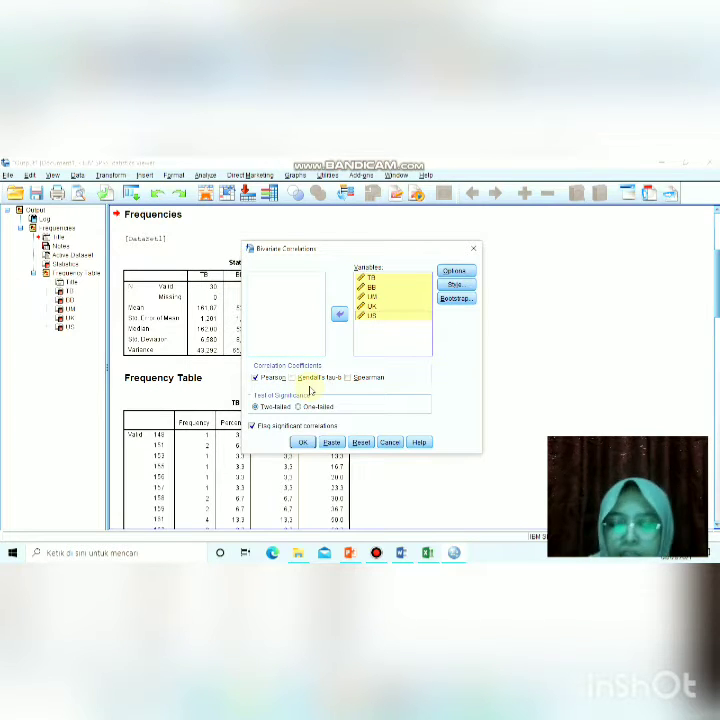
pyautogui.click(452, 271)
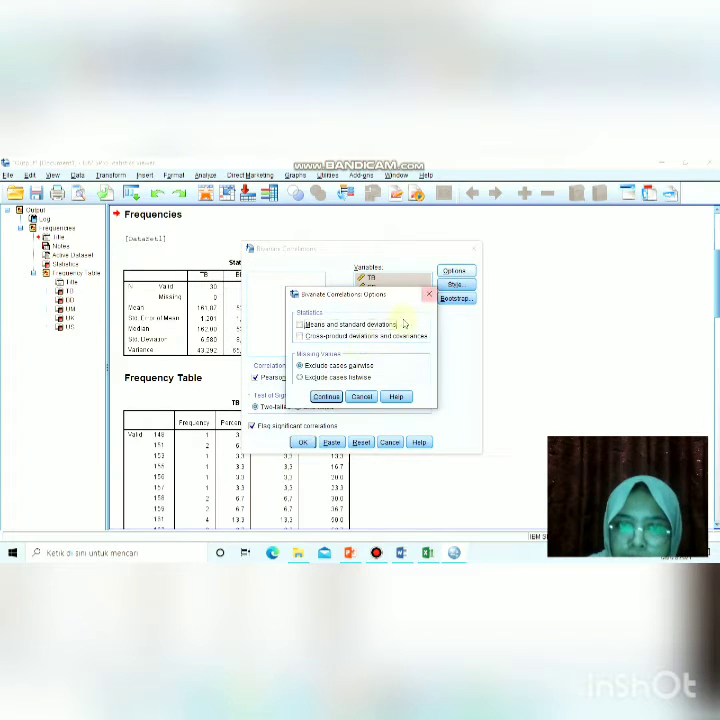
pyautogui.click(324, 396)
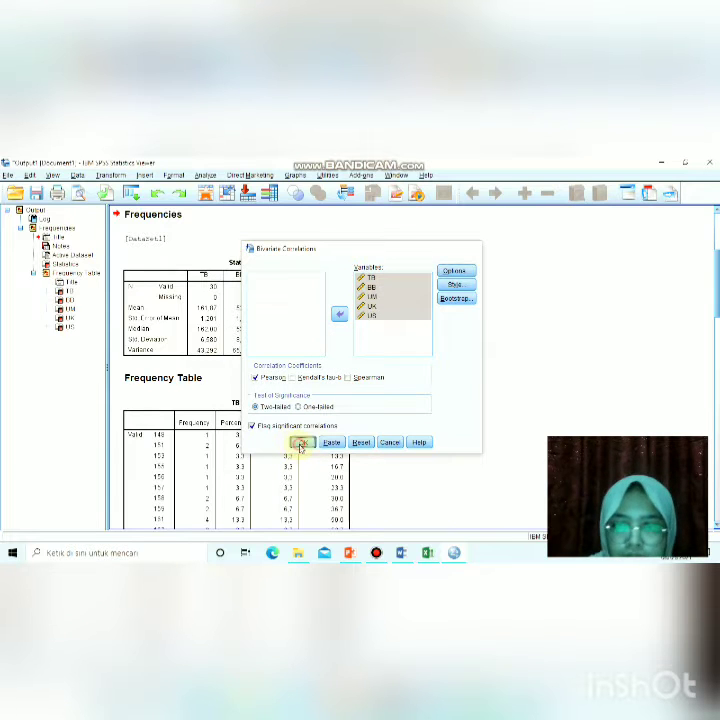
pyautogui.click(302, 443)
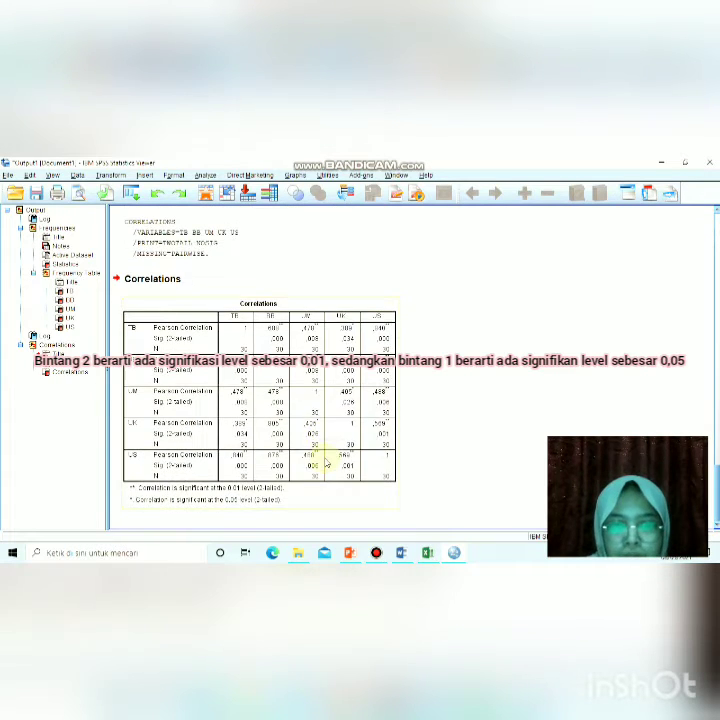
# - Review the statistics and frequency tables in the output and return to the correlations table
pyautogui.scroll(10, 325, 460)
pyautogui.scroll(10, 325, 460)
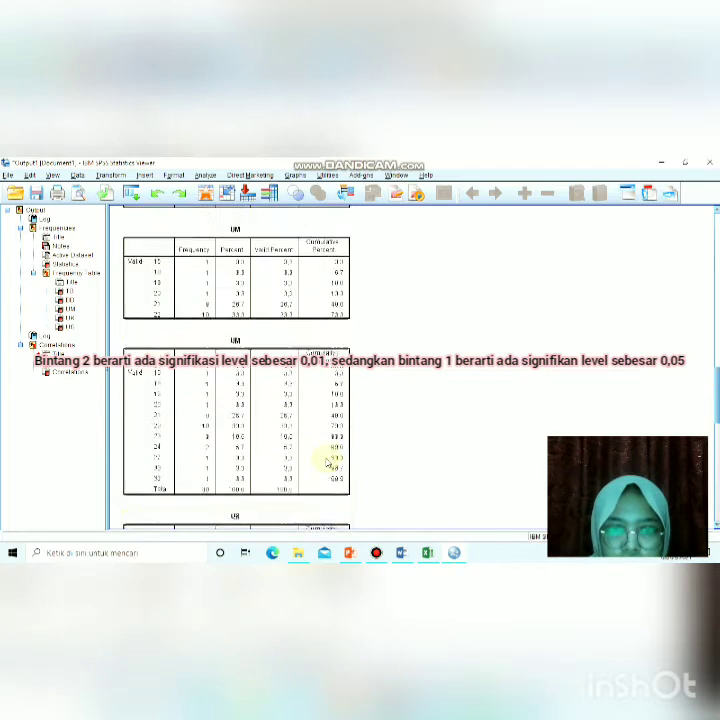
pyautogui.scroll(10, 327, 458)
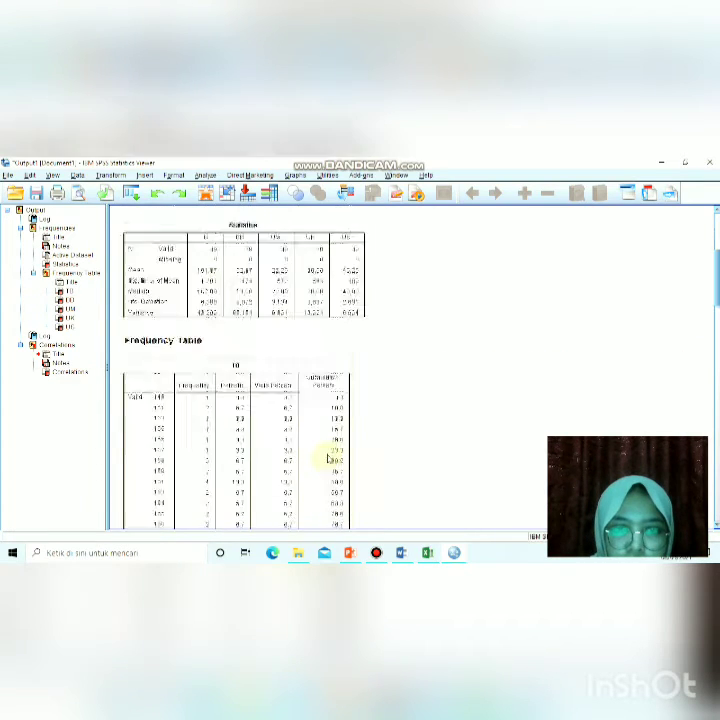
pyautogui.scroll(-5, 328, 458)
pyautogui.scroll(-15, 328, 458)
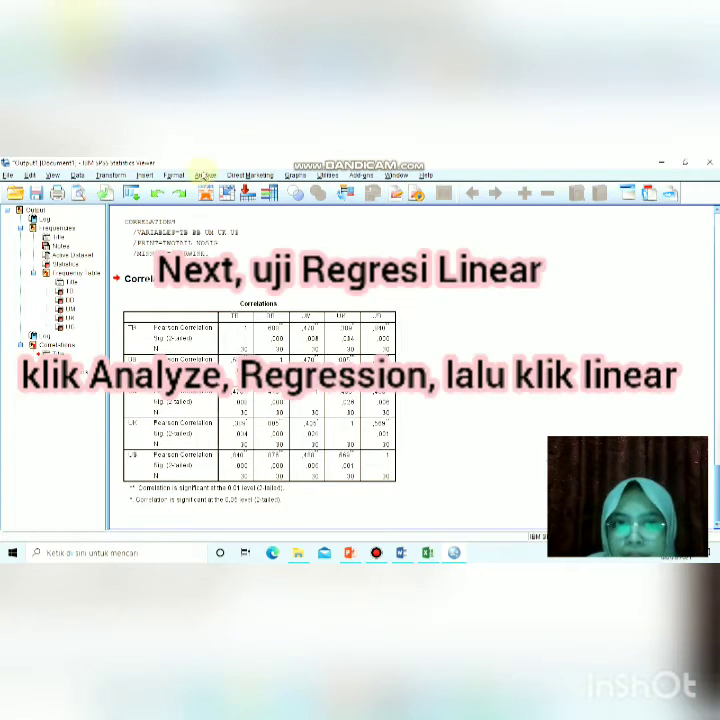
# - Set up a linear regression with TB as the dependent variable
pyautogui.click(204, 175)
pyautogui.moveTo(254, 290)
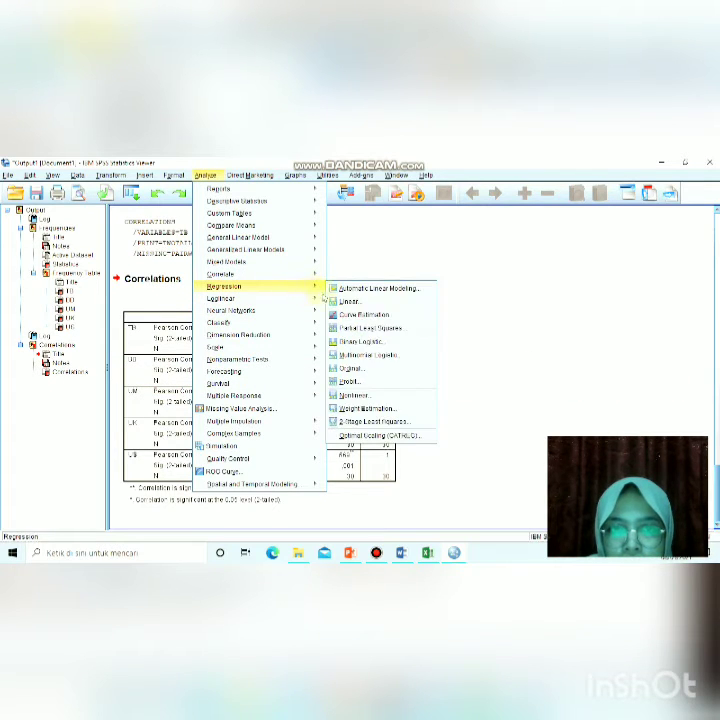
pyautogui.moveTo(325, 296)
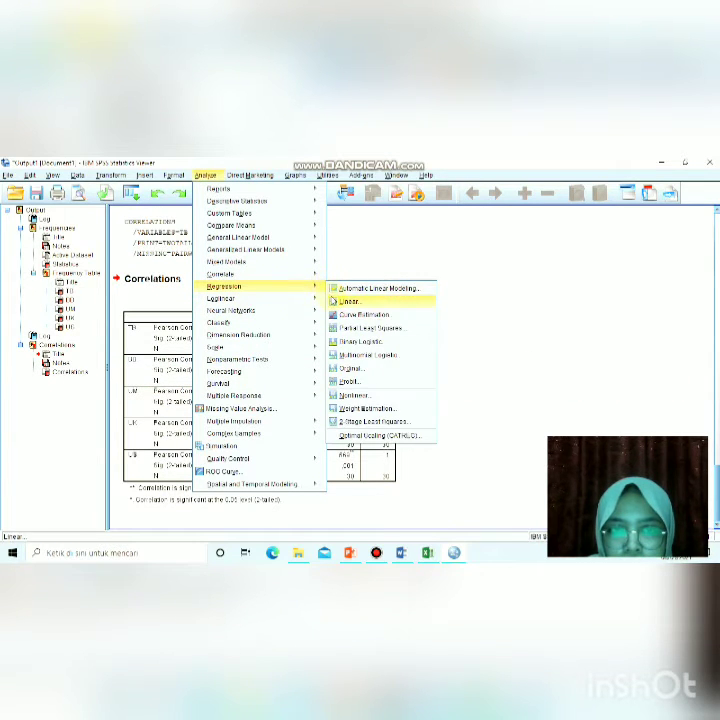
pyautogui.click(347, 301)
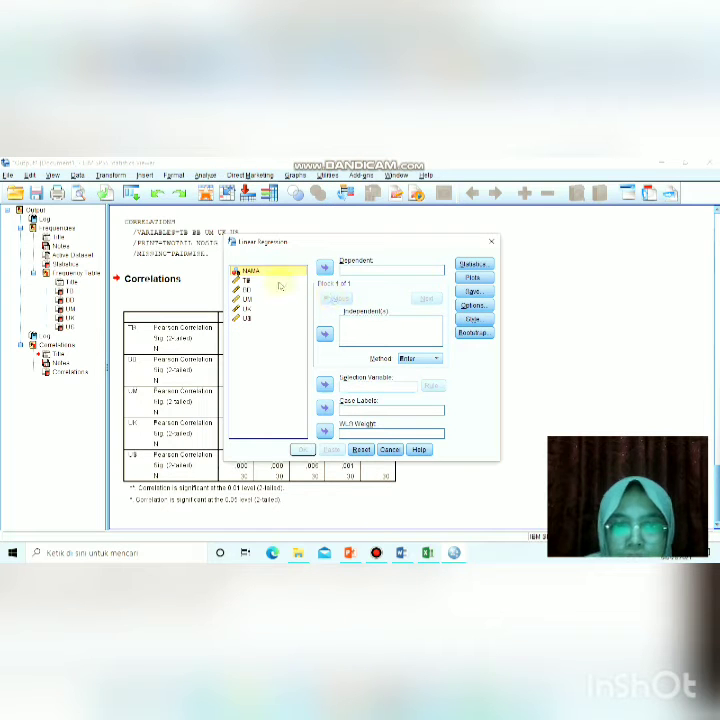
pyautogui.click(286, 280)
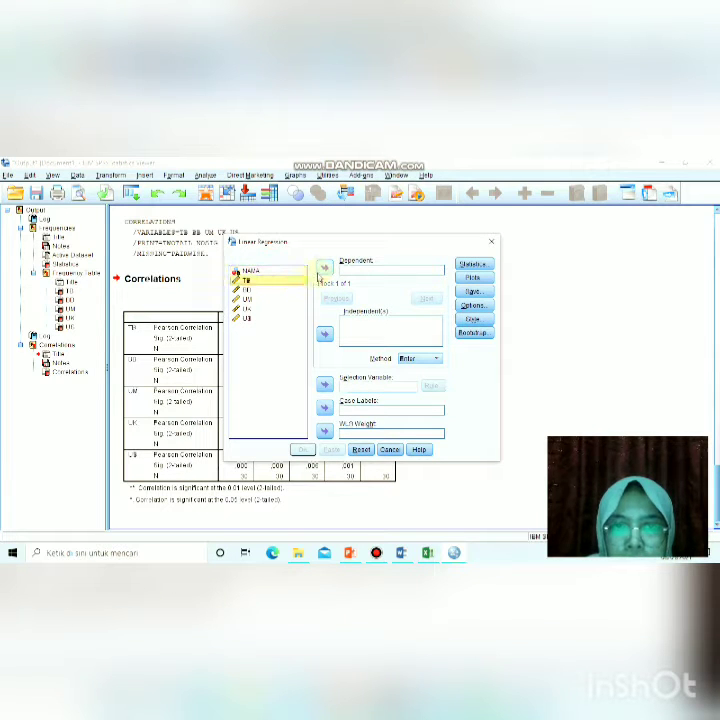
pyautogui.click(324, 268)
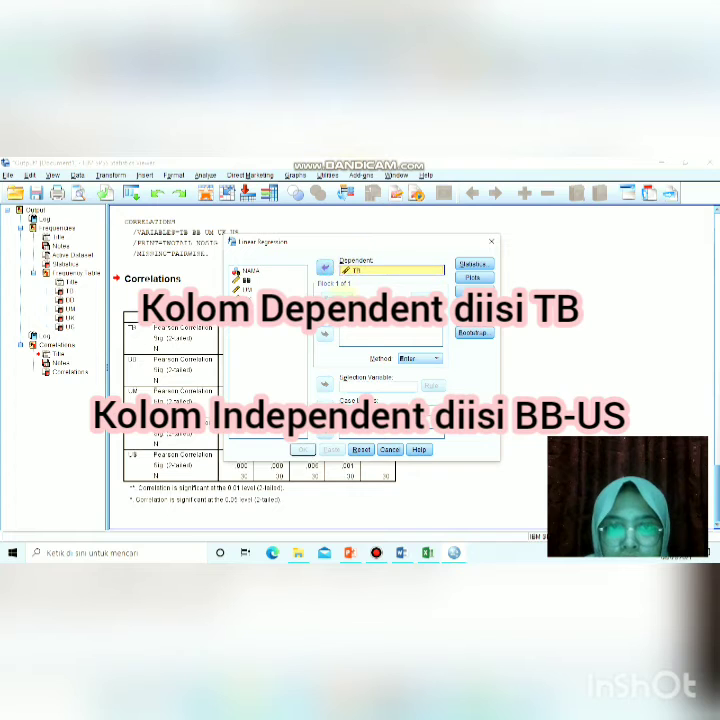
# - Add BB, UM, UK and US as the independent variables of the linear regression
pyautogui.click(262, 282)
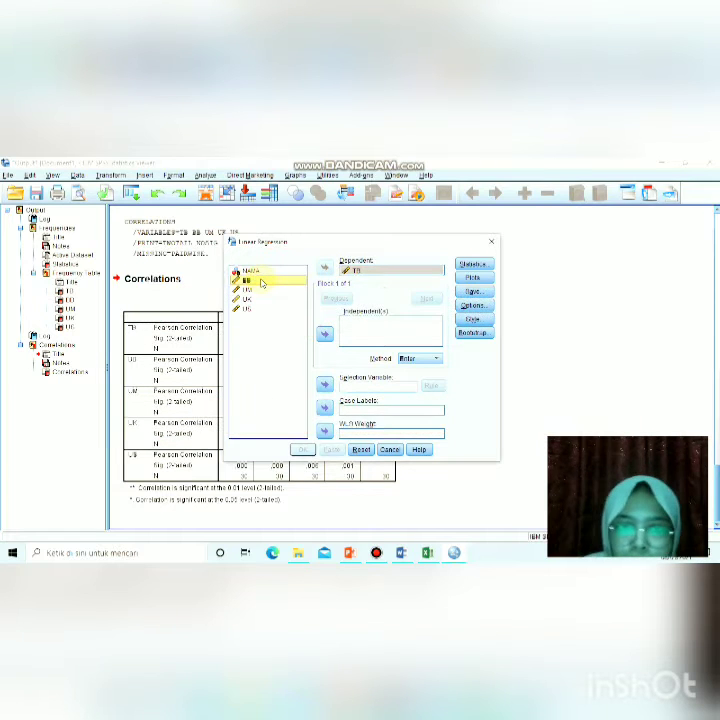
pyautogui.hotkey('shift', 'Down')
pyautogui.hotkey('shift', 'Down')
pyautogui.hotkey('shift', 'Down')
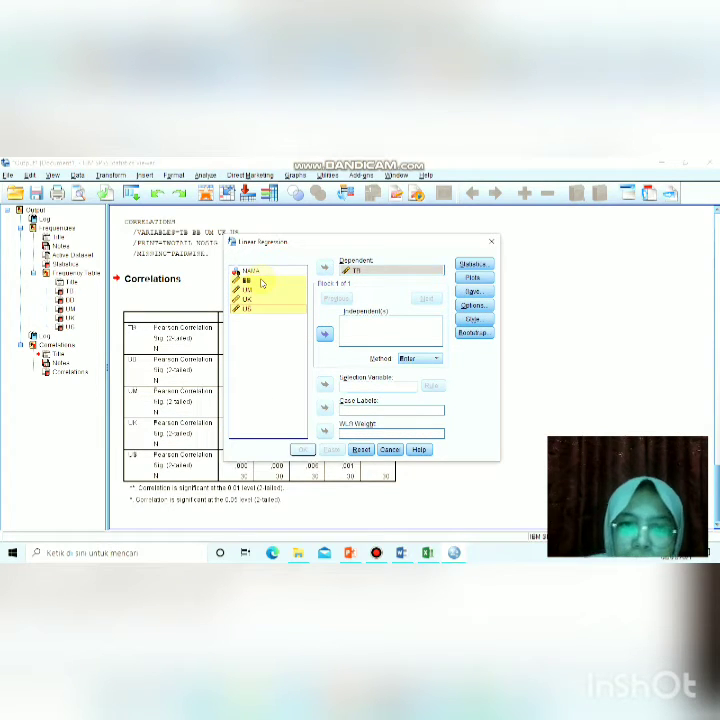
pyautogui.click(324, 334)
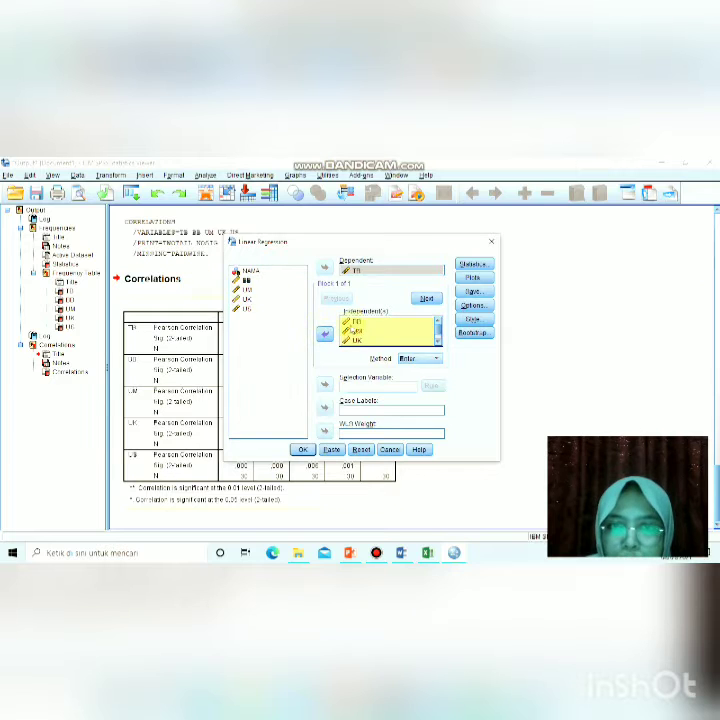
# - Include the covariance matrix and collinearity diagnostics in the regression statistics, alongside estimates and model fit
pyautogui.click(473, 263)
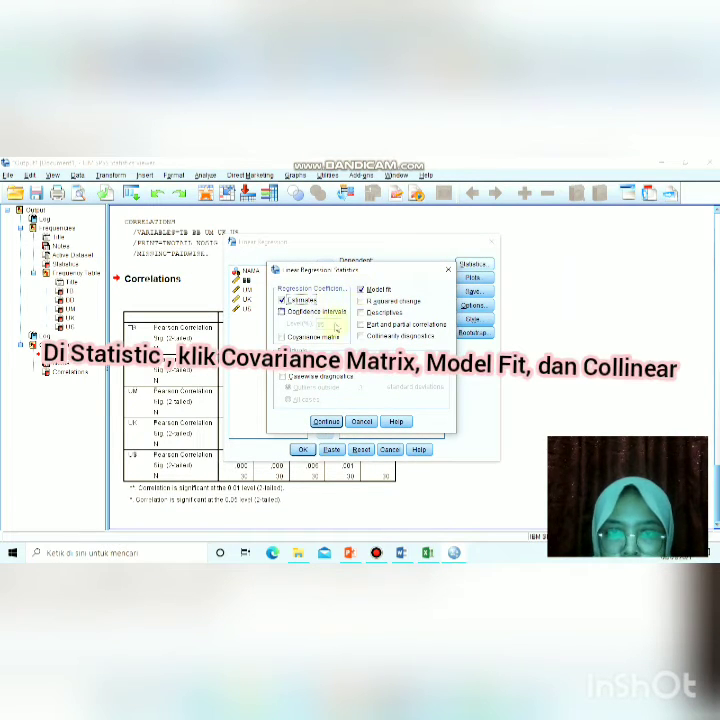
pyautogui.click(330, 340)
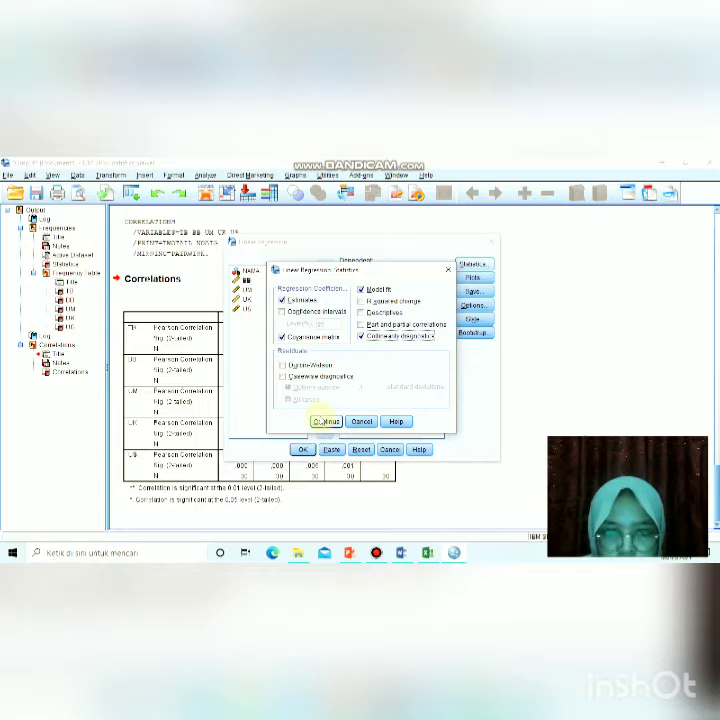
pyautogui.click(326, 421)
# - Plot *SRESID on Y against *ZPRED on X, and include the histogram and normal probability plot of the standardized residuals
pyautogui.click(472, 280)
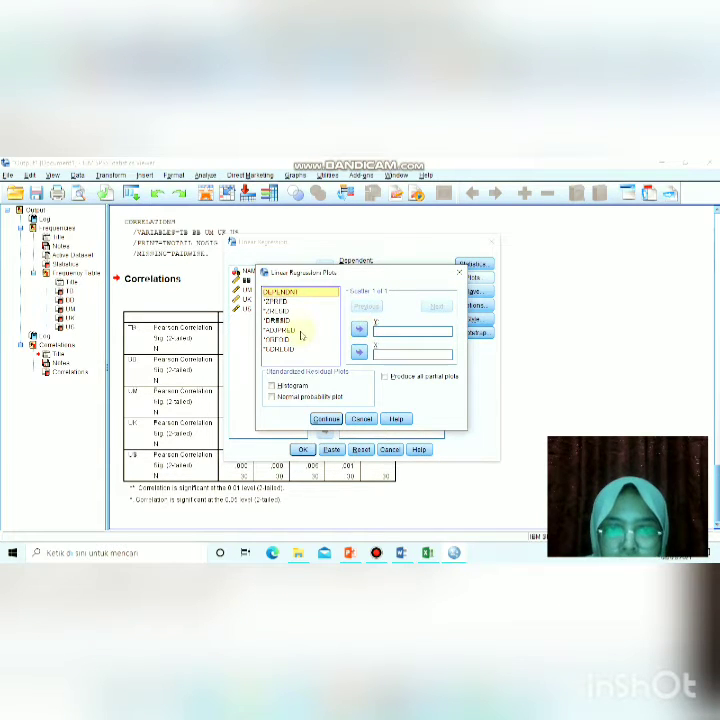
pyautogui.click(289, 341)
pyautogui.click(359, 329)
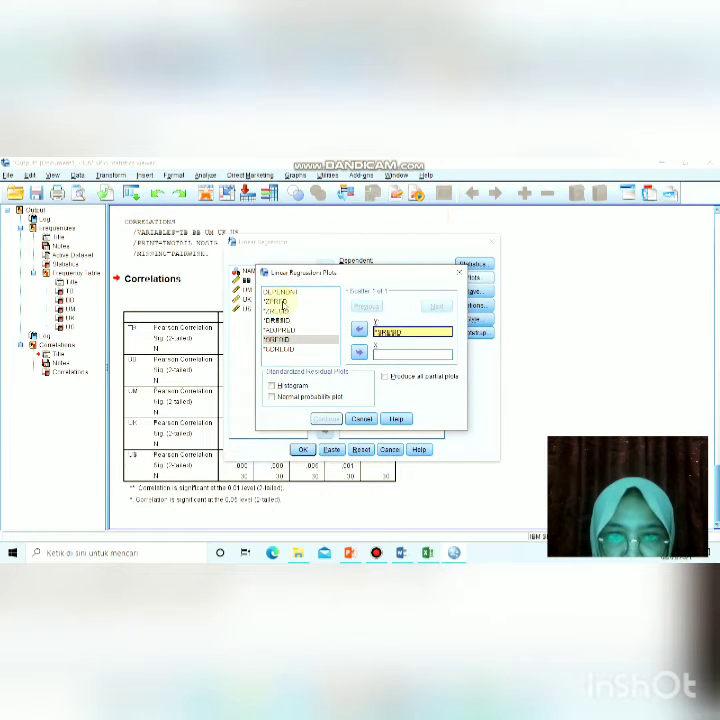
pyautogui.click(284, 301)
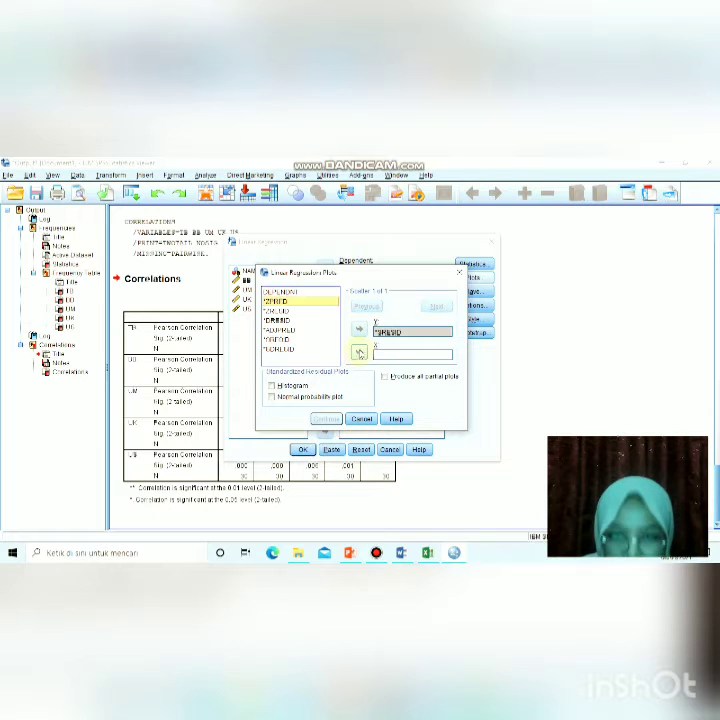
pyautogui.click(359, 353)
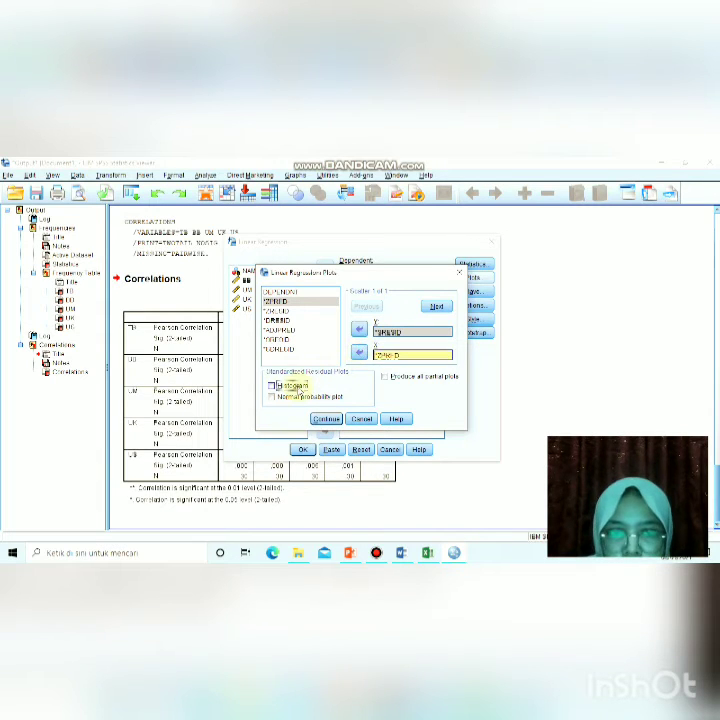
pyautogui.click(296, 387)
pyautogui.click(292, 397)
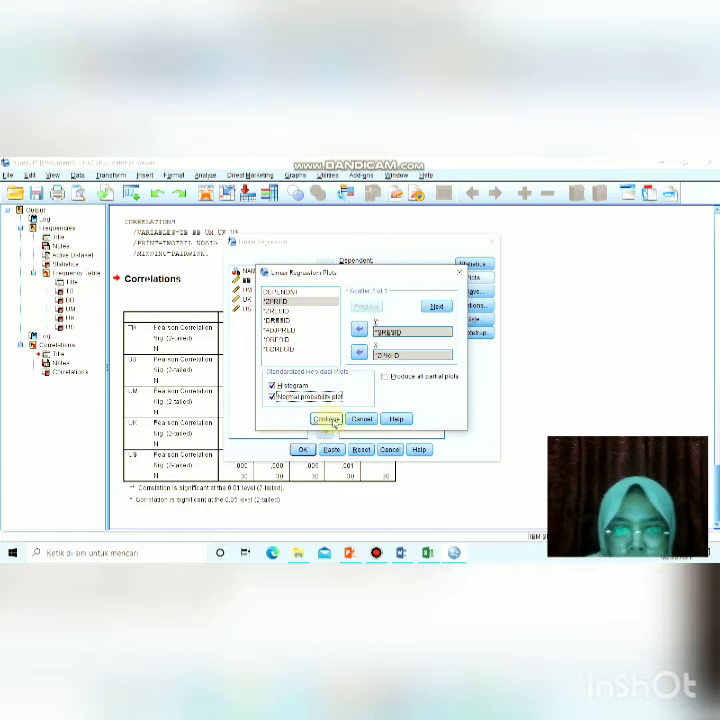
pyautogui.click(326, 419)
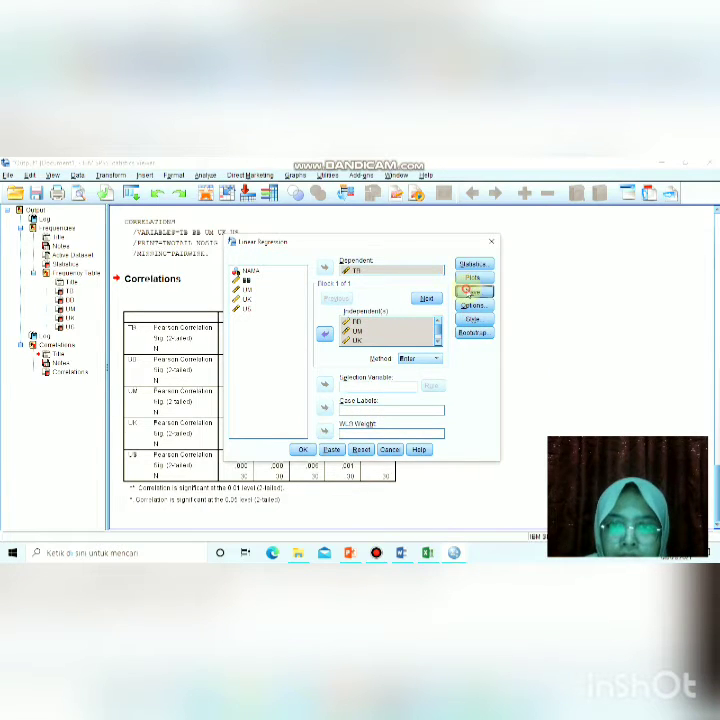
# - Save unstandardized predicted values, keep the default stepping and listwise missing-value options, and run the regression
pyautogui.click(471, 291)
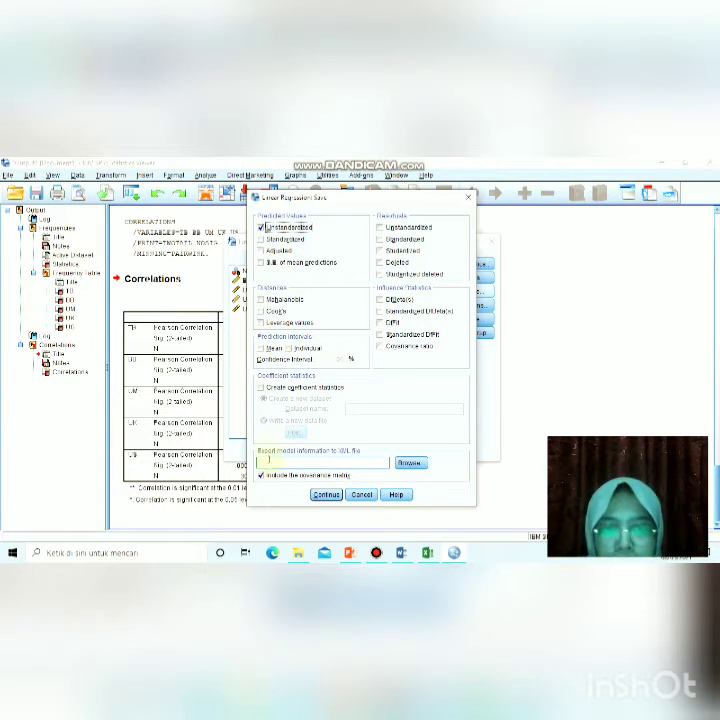
pyautogui.click(326, 494)
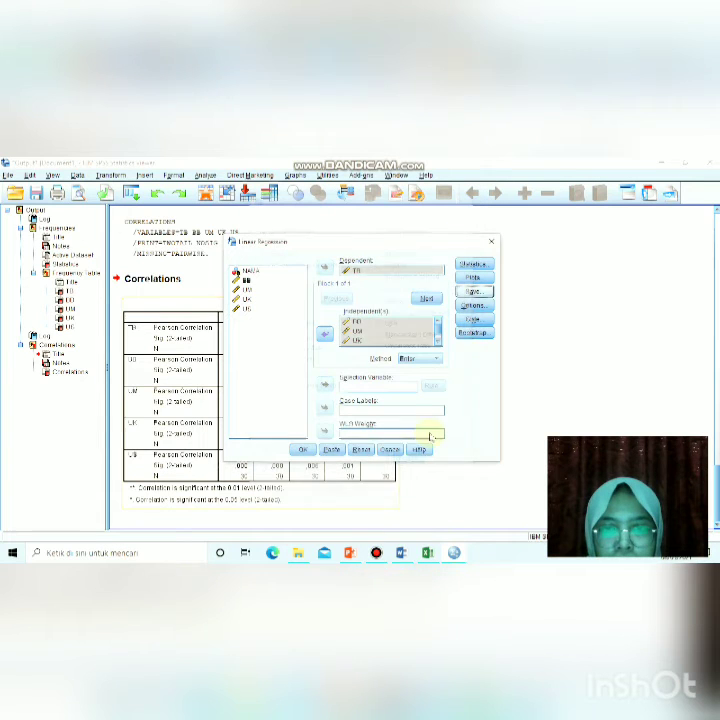
pyautogui.click(472, 305)
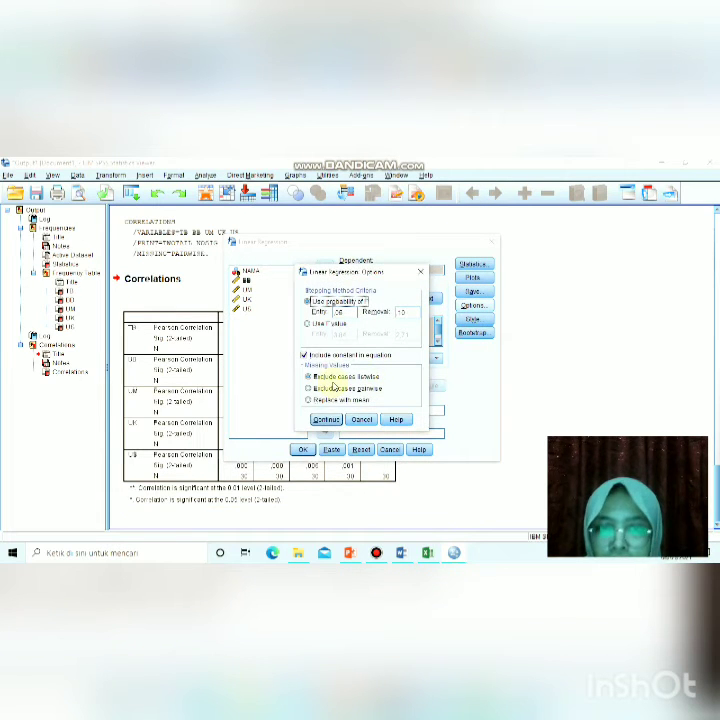
pyautogui.click(326, 419)
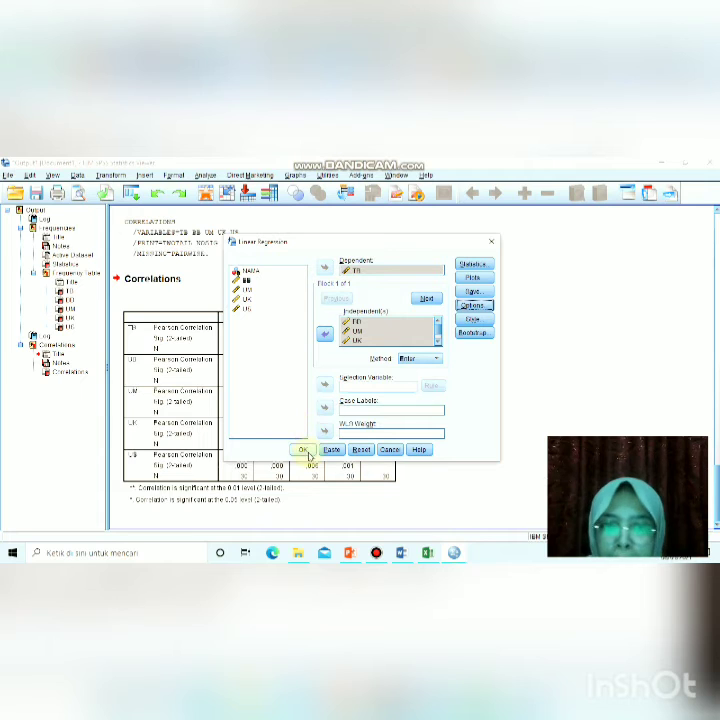
pyautogui.click(305, 452)
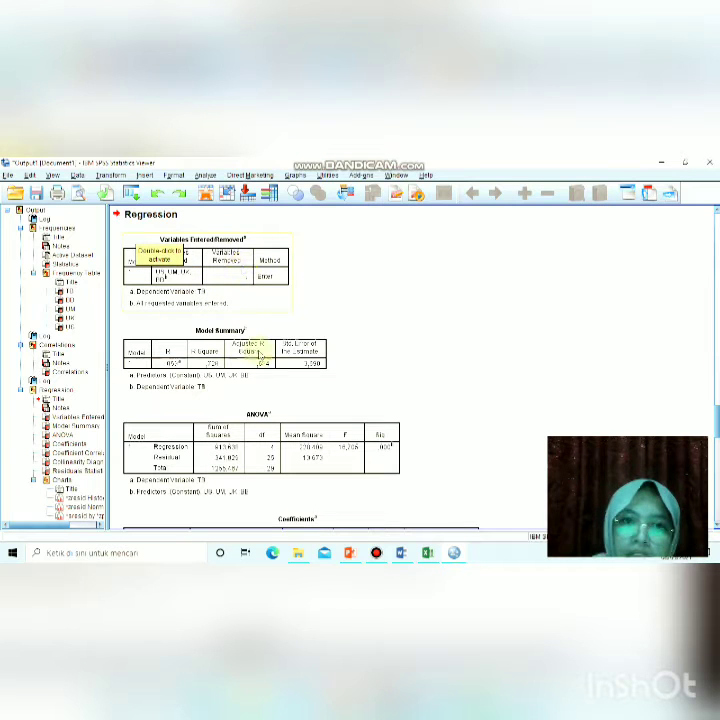
# - Review the regression output from the model summary through the residuals statistics, and return to its beginning
pyautogui.scroll(-3, 261, 356)
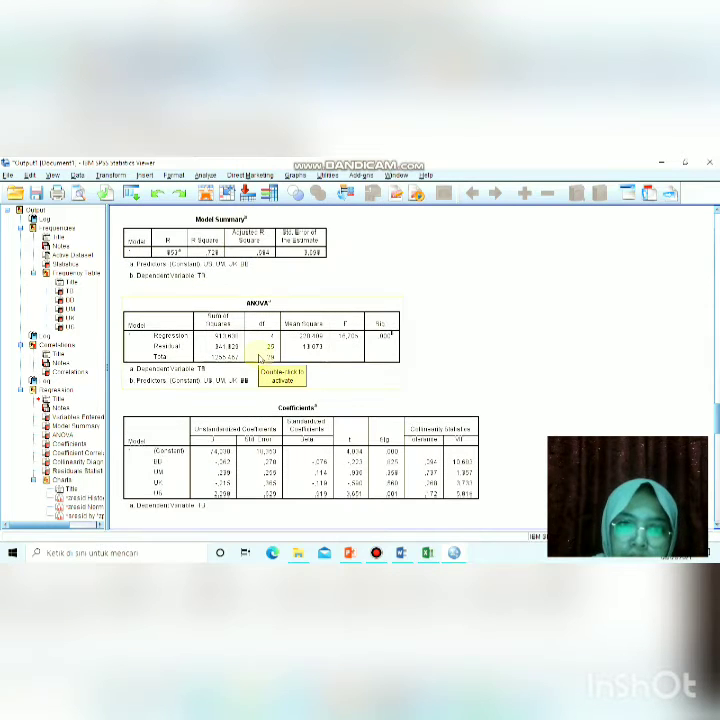
pyautogui.scroll(-5, 294, 368)
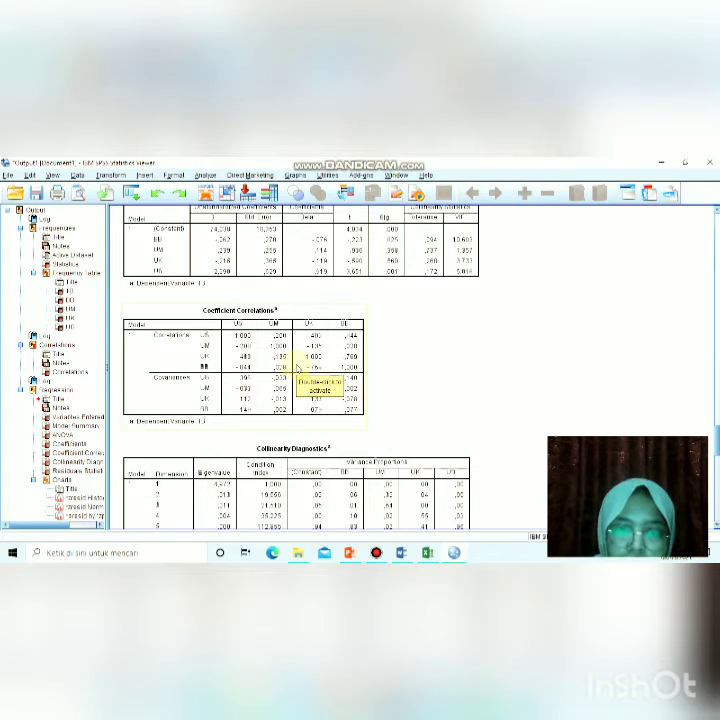
pyautogui.scroll(-5, 297, 368)
pyautogui.scroll(-3, 297, 368)
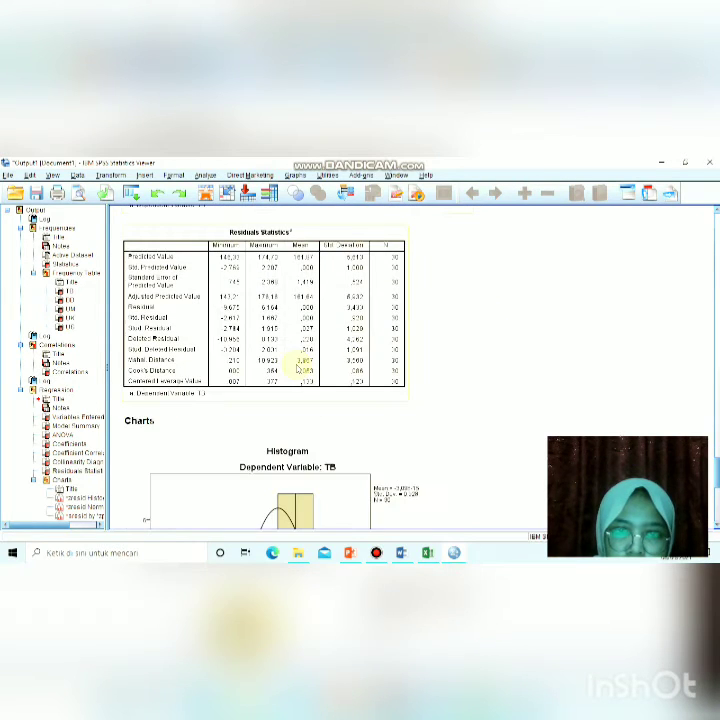
pyautogui.scroll(10, 297, 368)
pyautogui.scroll(5, 326, 390)
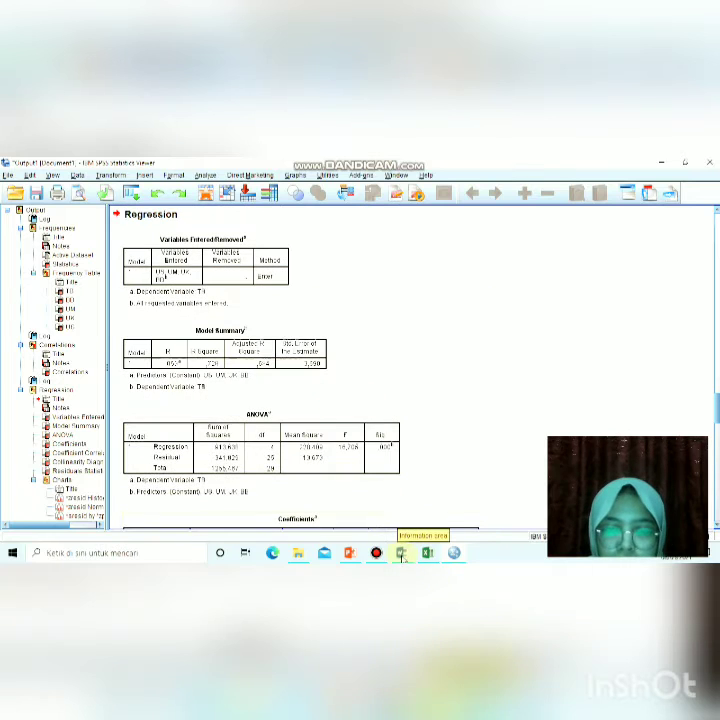
# - Switch to the interpretation document in Word and read the descriptive statistics table with its explanation
pyautogui.click(401, 556)
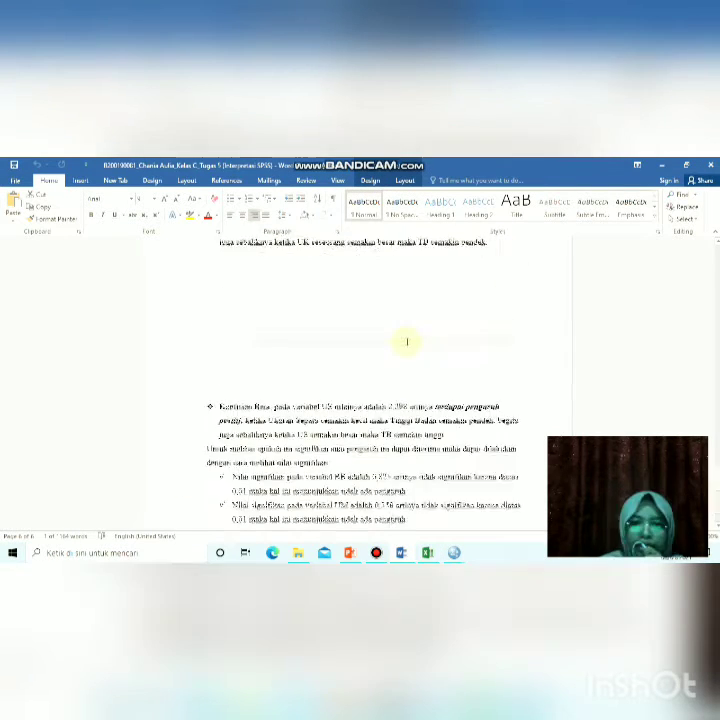
pyautogui.scroll(20, 407, 342)
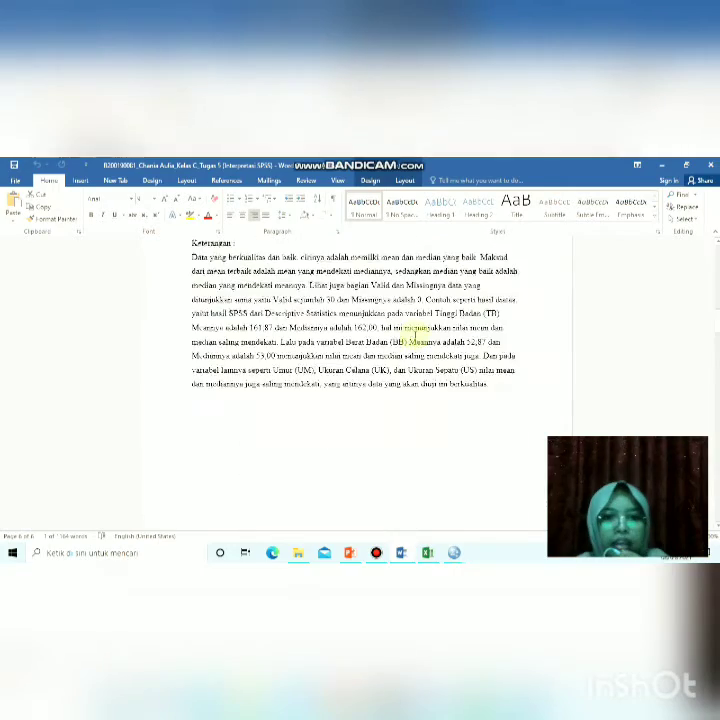
pyautogui.scroll(-5, 414, 335)
pyautogui.scroll(-6, 414, 335)
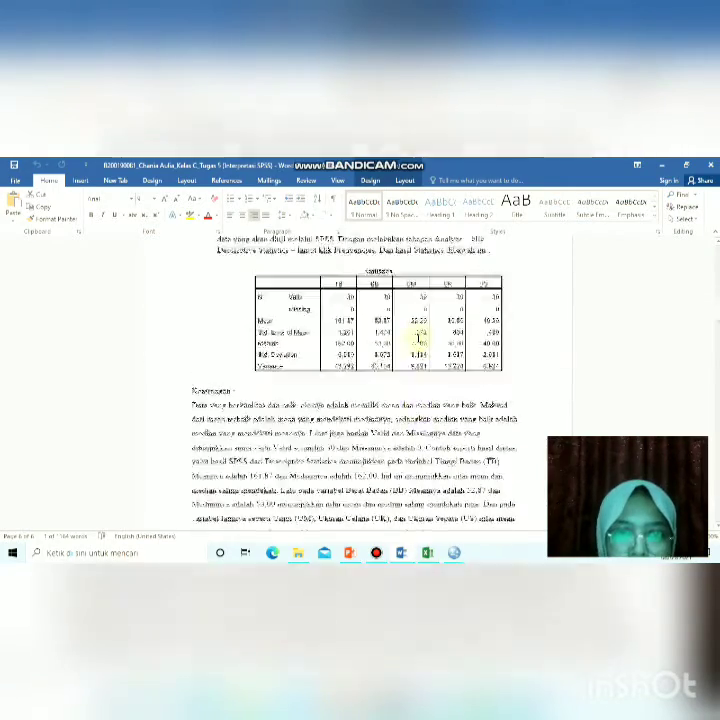
pyautogui.scroll(1, 390, 328)
pyautogui.scroll(-2, 380, 323)
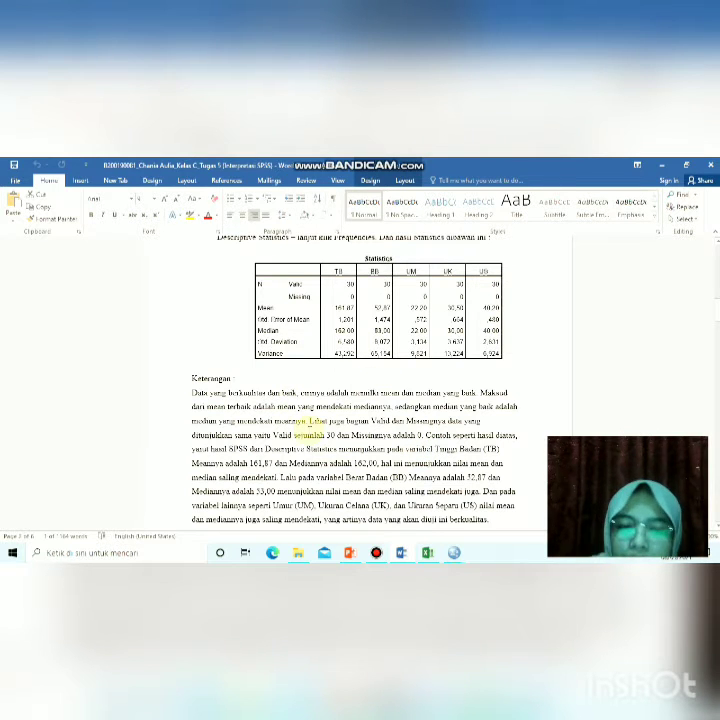
# - Read the correlation section of the document, including the notes on the one- and two-asterisk significance levels
pyautogui.scroll(-4, 397, 366)
pyautogui.scroll(-5, 397, 366)
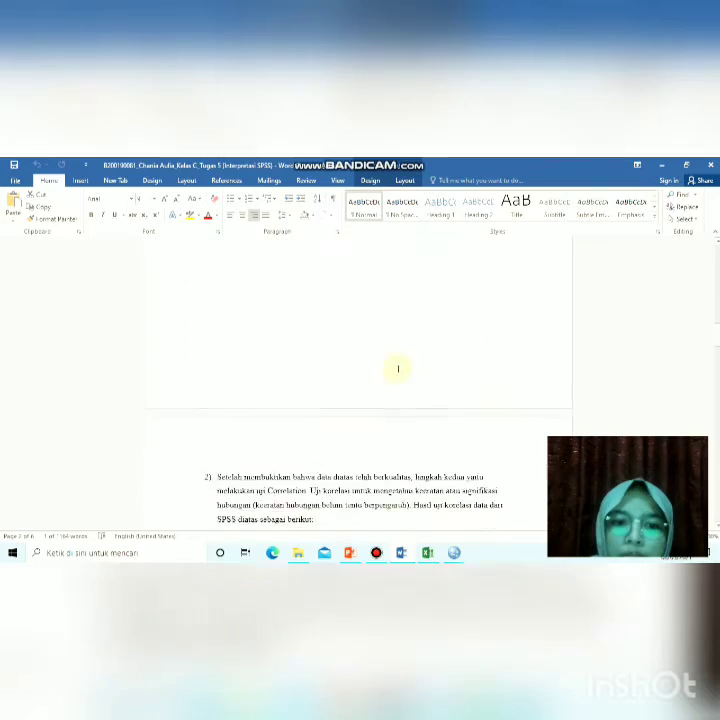
pyautogui.scroll(-2, 393, 374)
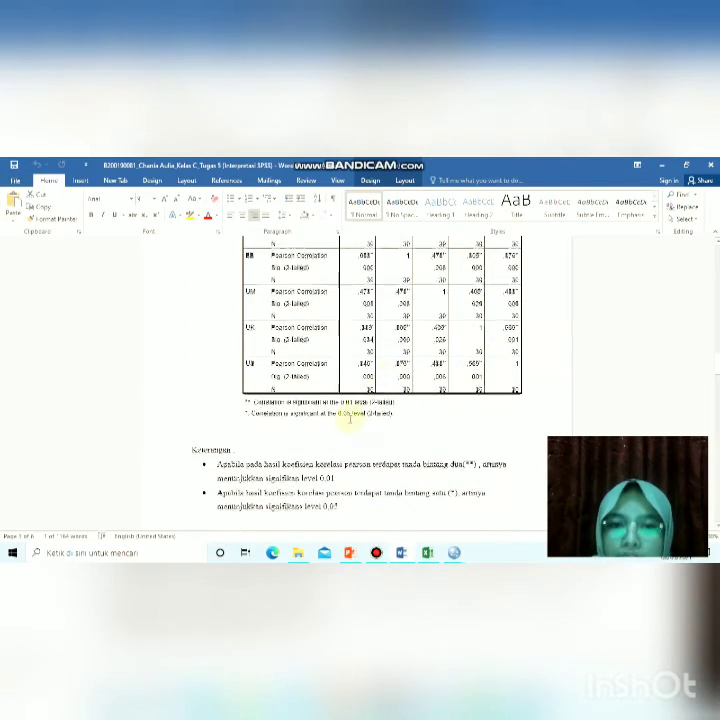
pyautogui.scroll(-2, 350, 418)
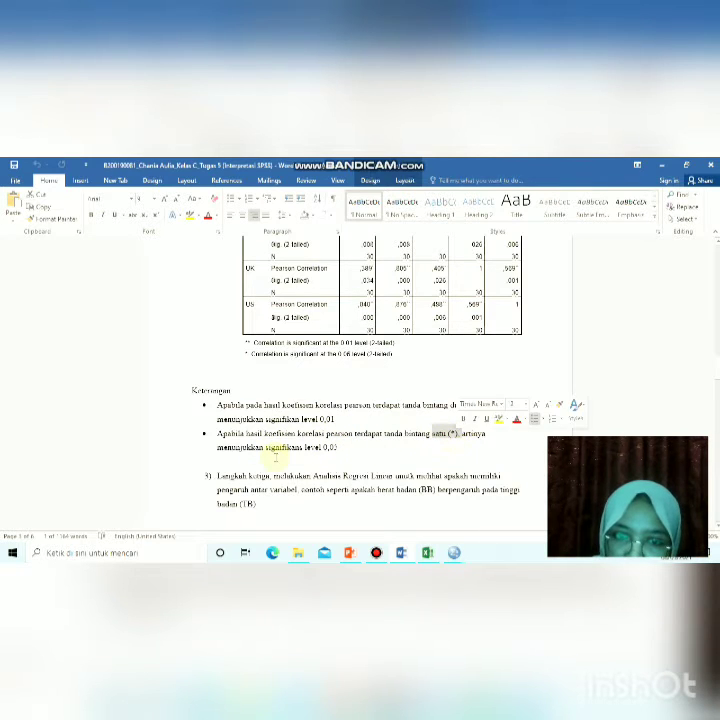
pyautogui.click(340, 448)
# - Read the Variables Entered/Removed and Model Summary sections, and highlight the R Square value in the table
pyautogui.scroll(-15, 340, 448)
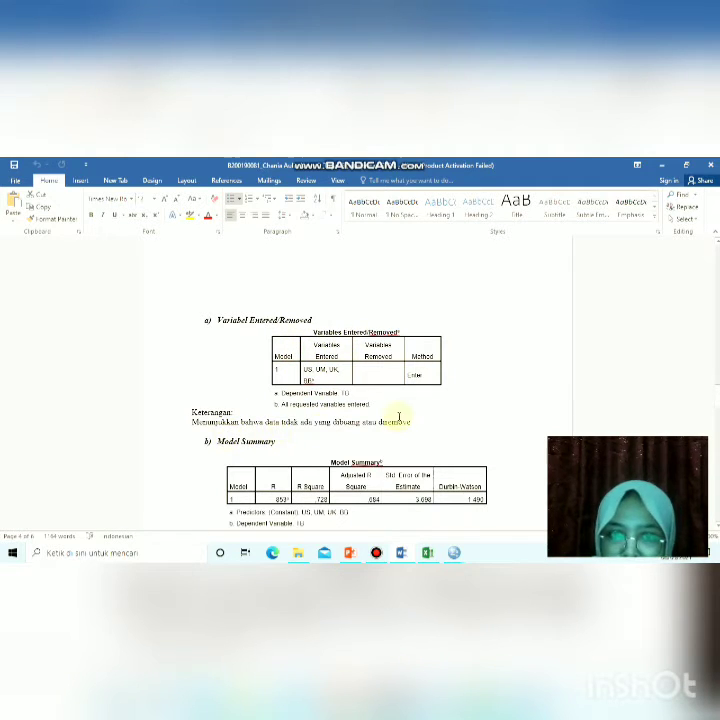
pyautogui.scroll(-3, 355, 445)
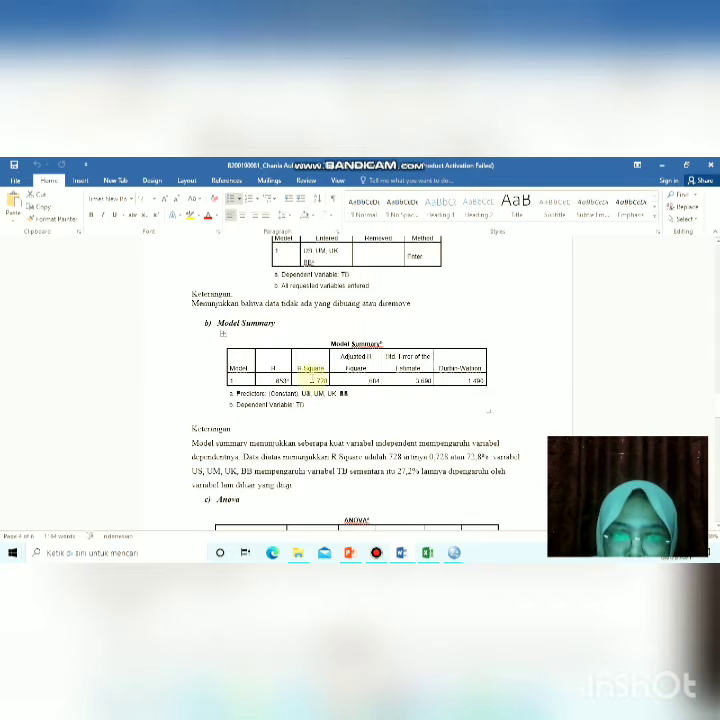
pyautogui.moveTo(311, 379); pyautogui.dragTo(327, 380)
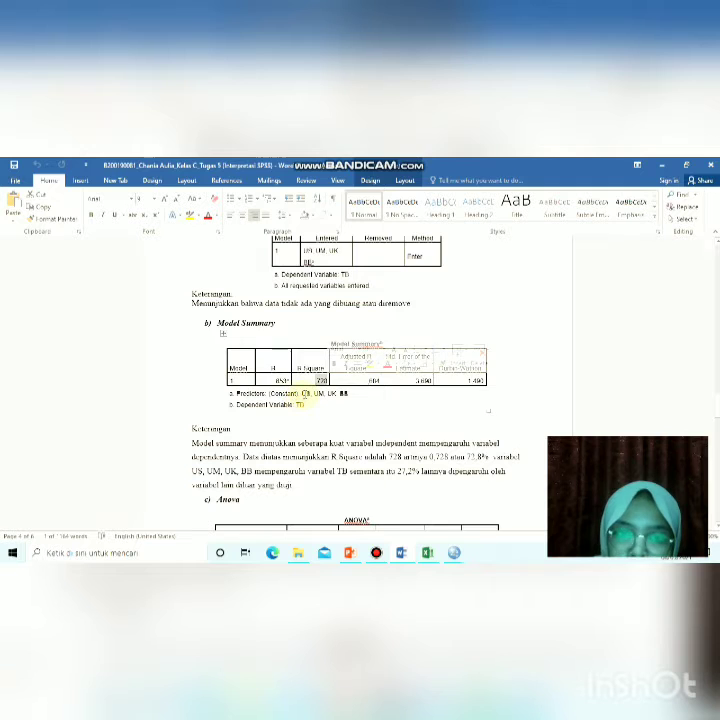
# - Highlight the predictor names in the note under the Model Summary table and read the explanation below it
pyautogui.click(320, 398)
pyautogui.moveTo(318, 398); pyautogui.dragTo(335, 398)
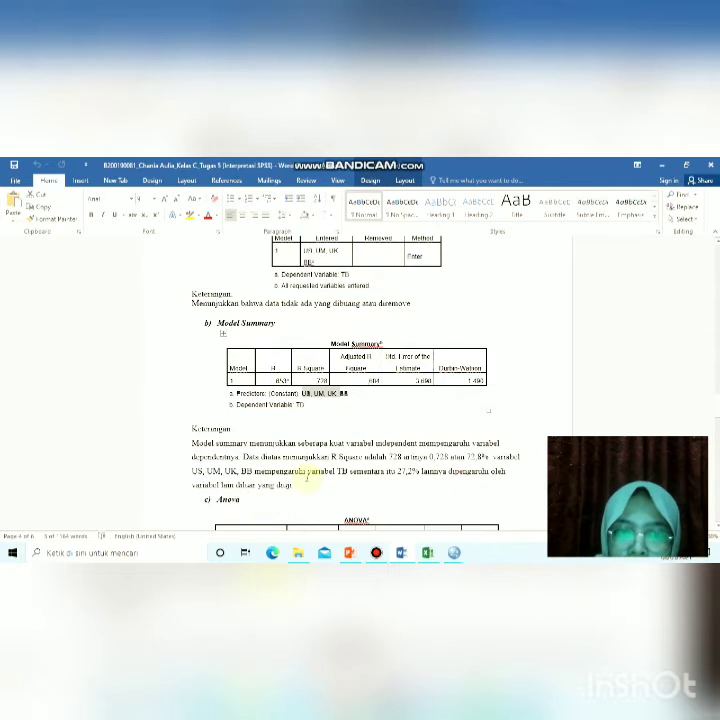
pyautogui.scroll(-5, 307, 478)
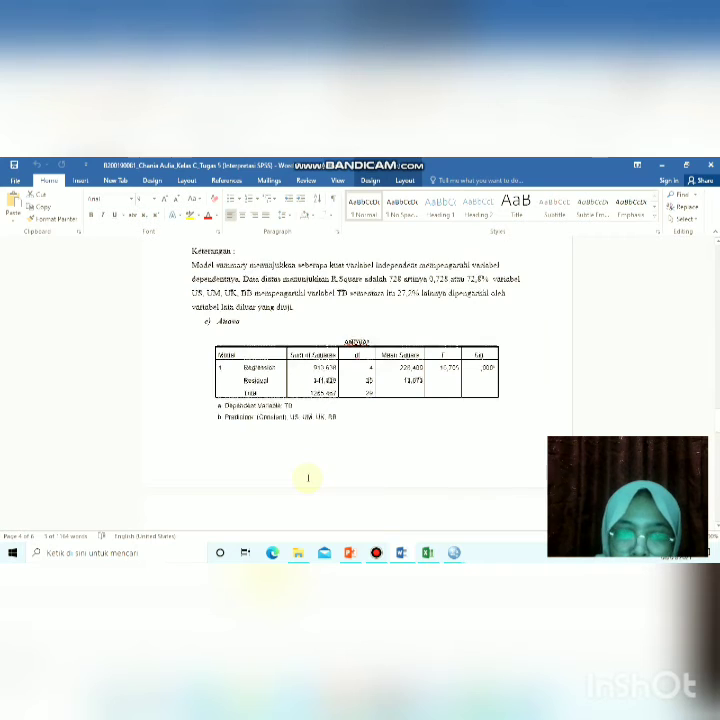
# - Read the Anova section, highlighting the phrase "tepat digunakan atau tidak" and the Sig. value in the ANOVA table
pyautogui.scroll(-3, 308, 478)
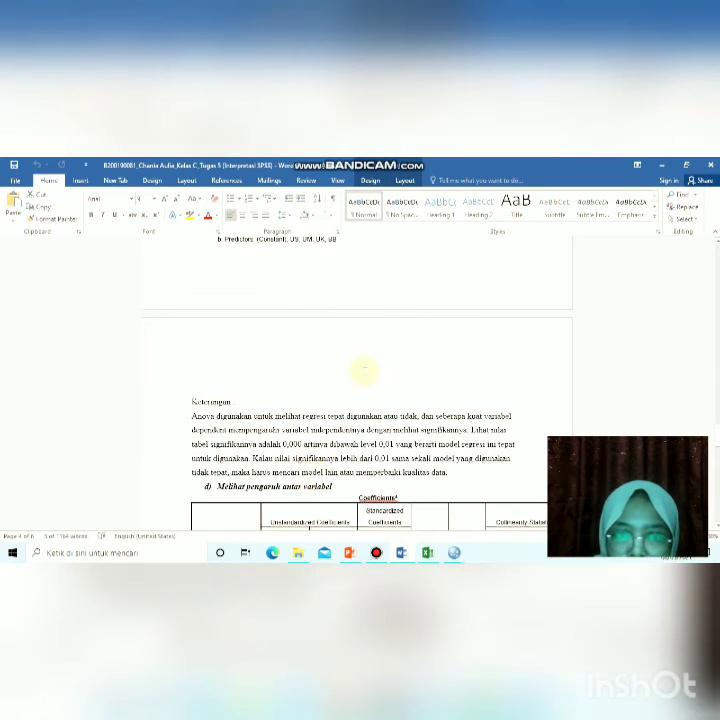
pyautogui.moveTo(329, 415); pyautogui.dragTo(418, 416)
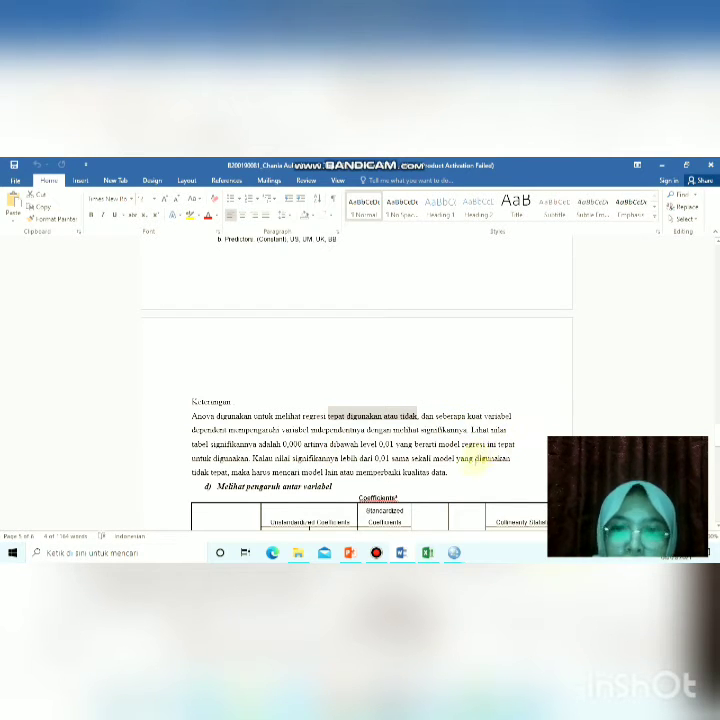
pyautogui.scroll(5, 413, 428)
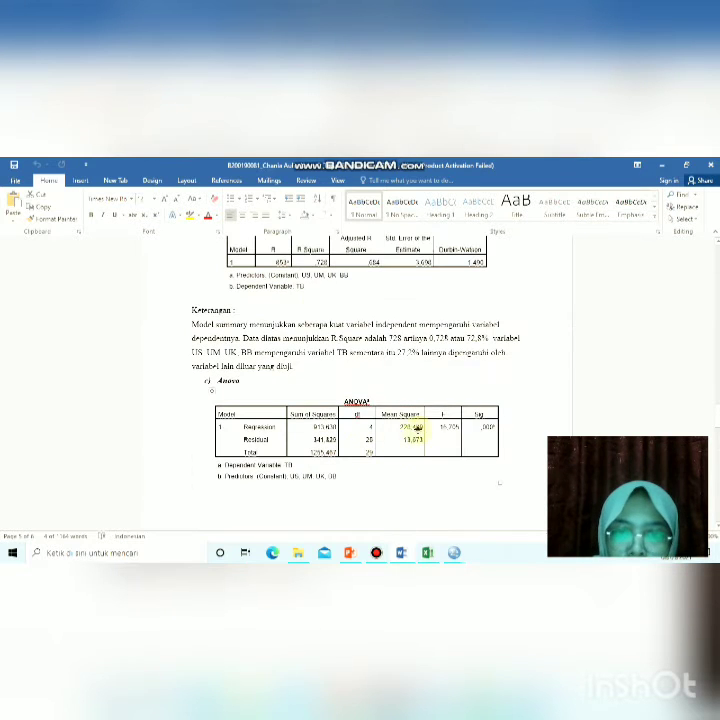
pyautogui.click(476, 428)
pyautogui.scroll(-5, 478, 428)
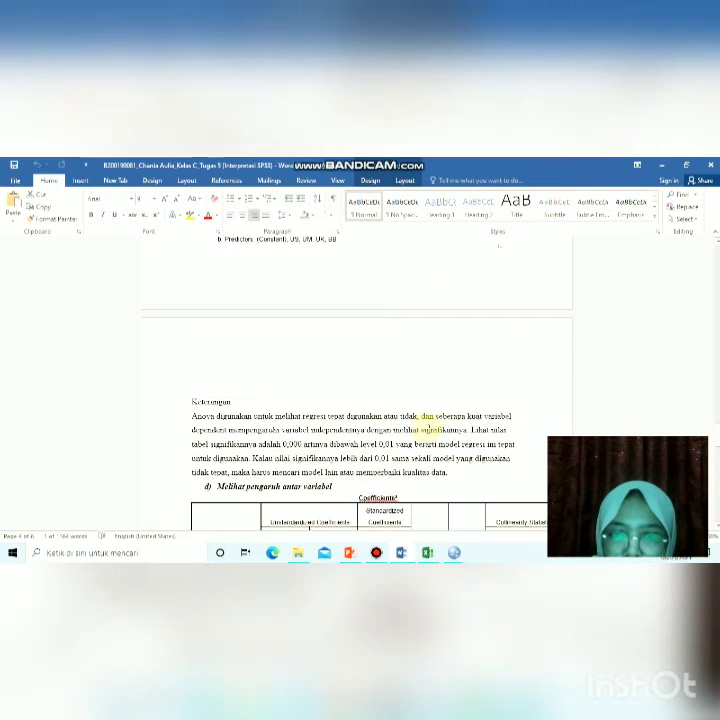
pyautogui.scroll(1, 477, 433)
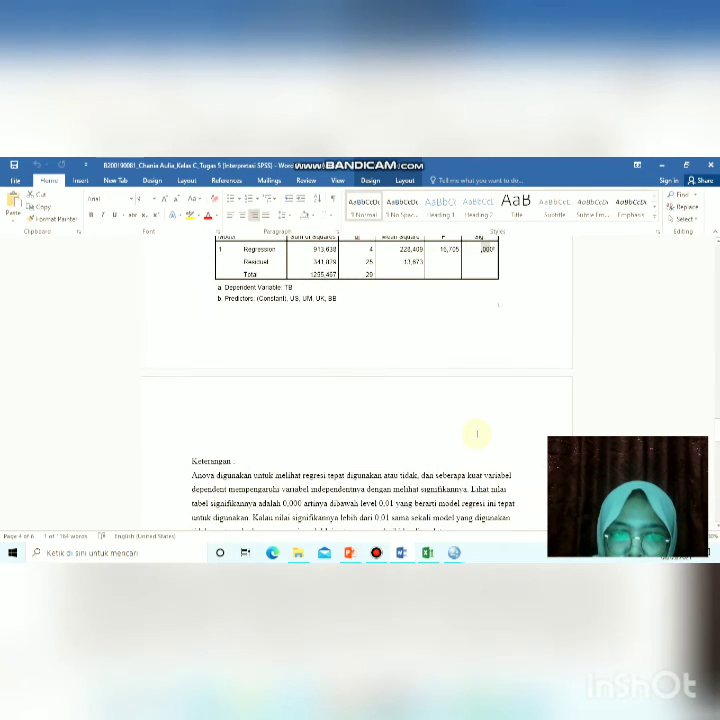
pyautogui.scroll(2, 477, 433)
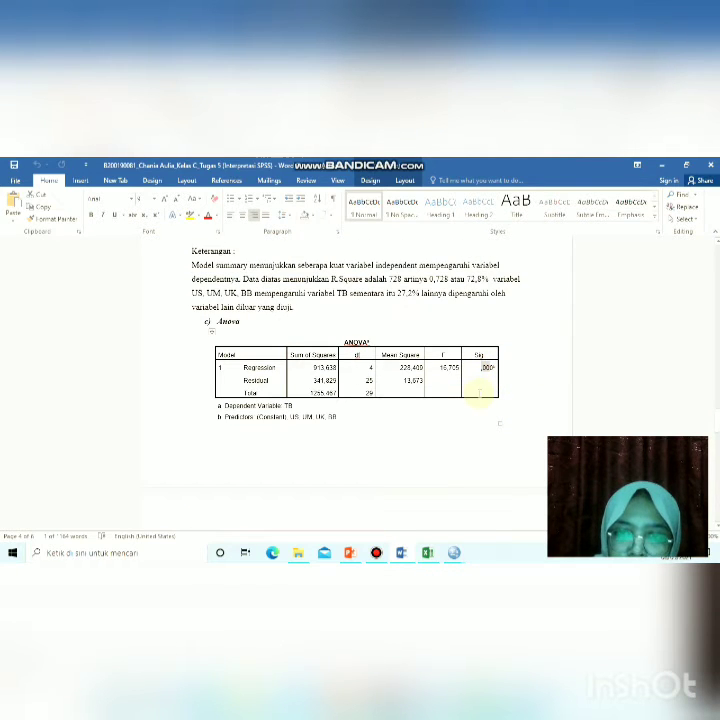
pyautogui.scroll(-3, 480, 398)
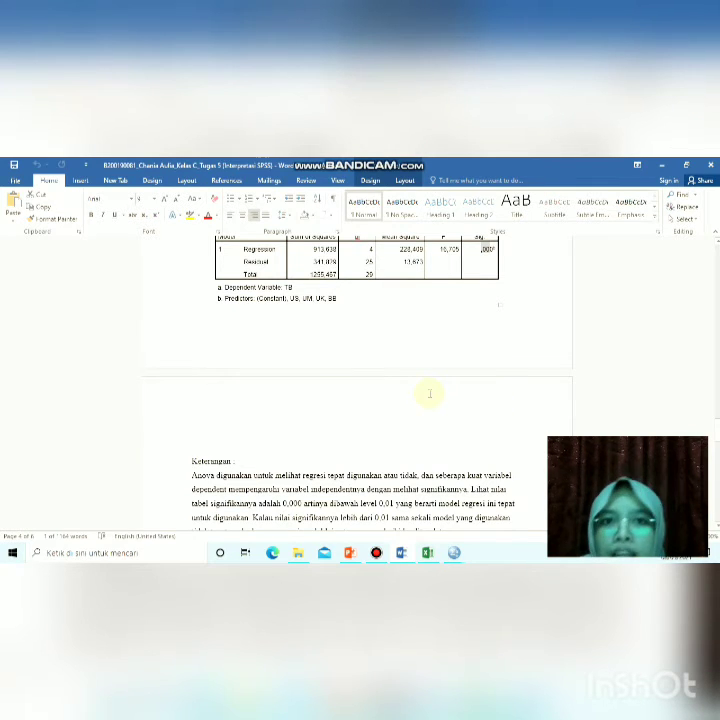
# - Examine the unstandardized B coefficients of BB, UM, UK and US in the Coefficients table, highlighting values alongside their written interpretation
pyautogui.scroll(-5, 430, 393)
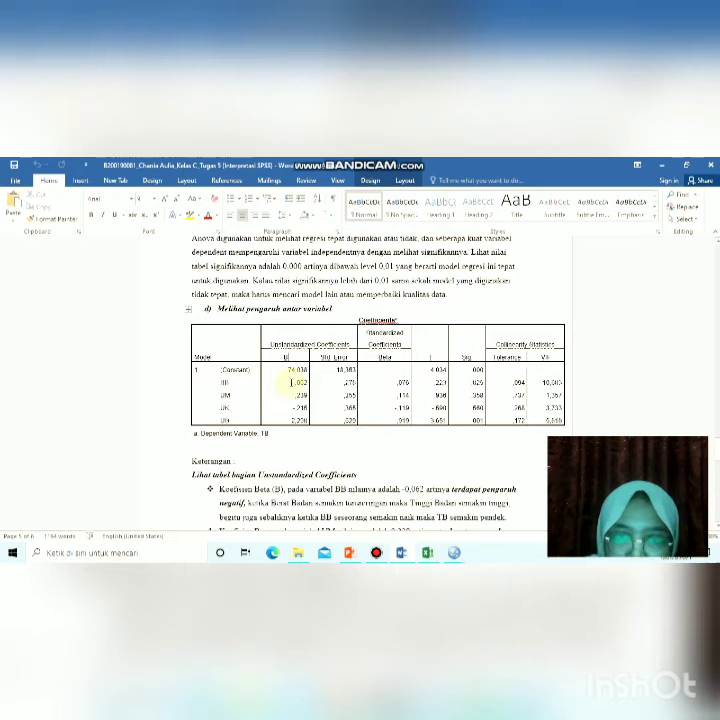
pyautogui.scroll(-2, 370, 435)
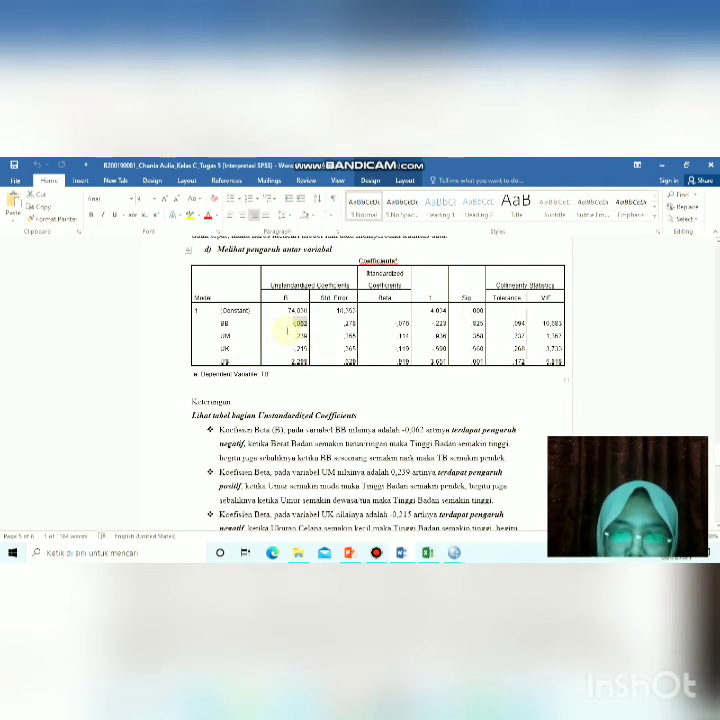
pyautogui.moveTo(295, 334); pyautogui.dragTo(313, 333)
pyautogui.click(220, 337)
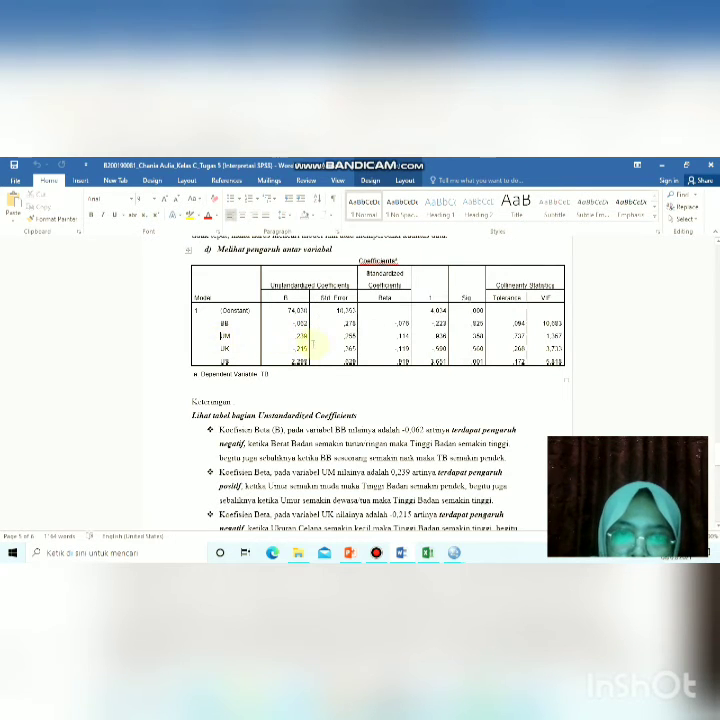
pyautogui.doubleClick(304, 337)
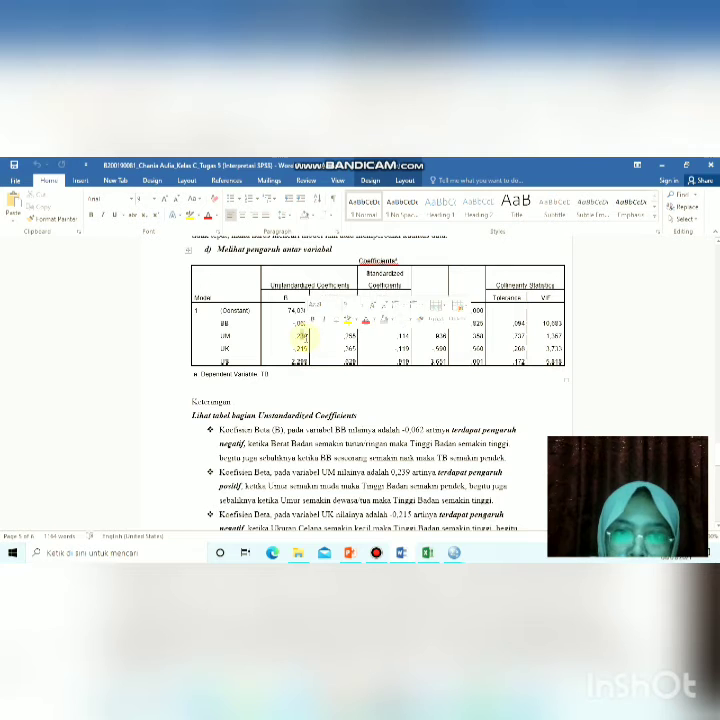
pyautogui.click(304, 337)
pyautogui.doubleClick(302, 349)
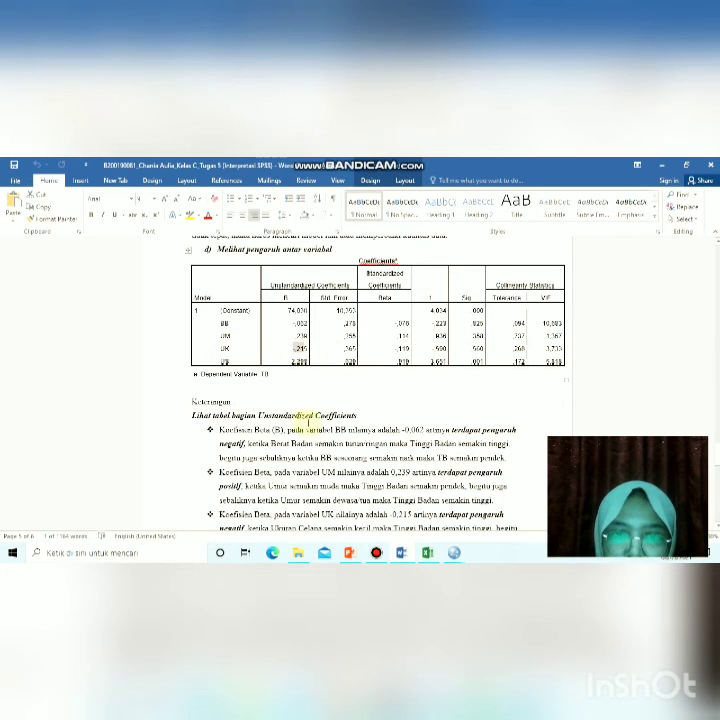
pyautogui.scroll(-1, 390, 472)
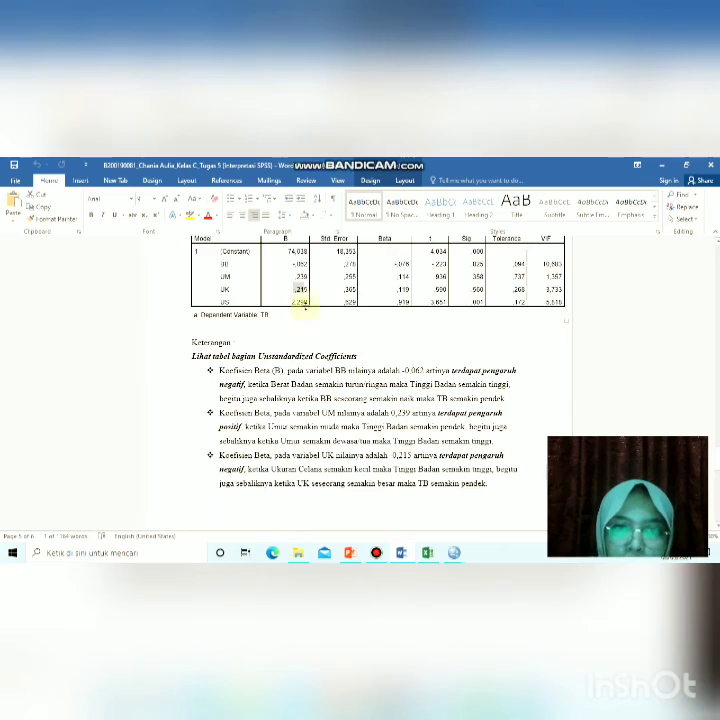
pyautogui.scroll(-2, 399, 391)
# - Highlight the Sig. values of BB, UM, UK and US one after another in the Coefficients table
pyautogui.scroll(5, 401, 390)
pyautogui.scroll(-2, 471, 387)
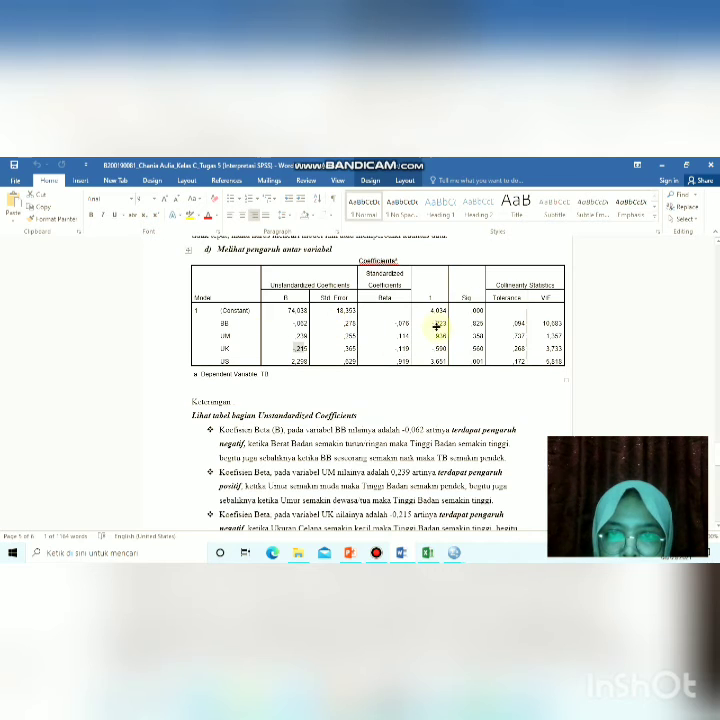
pyautogui.moveTo(470, 323); pyautogui.dragTo(482, 323)
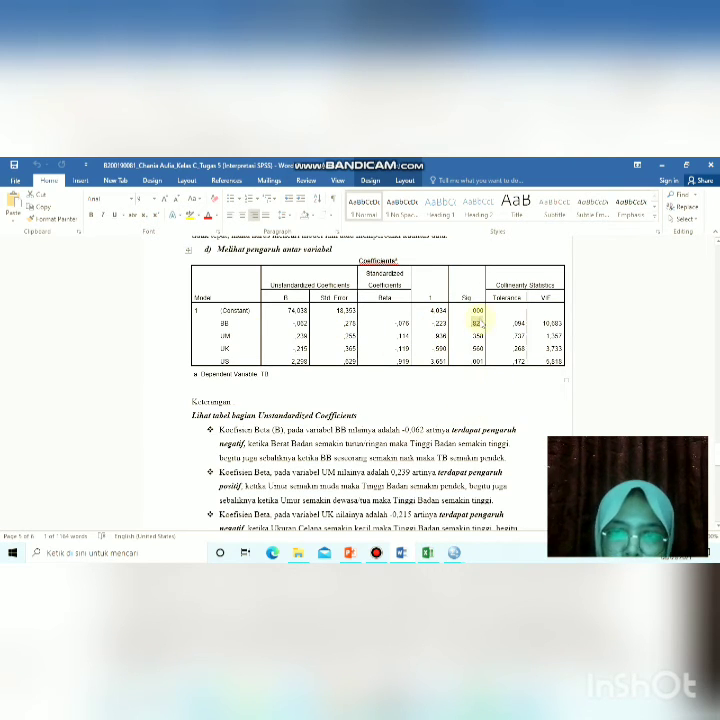
pyautogui.scroll(-10, 466, 412)
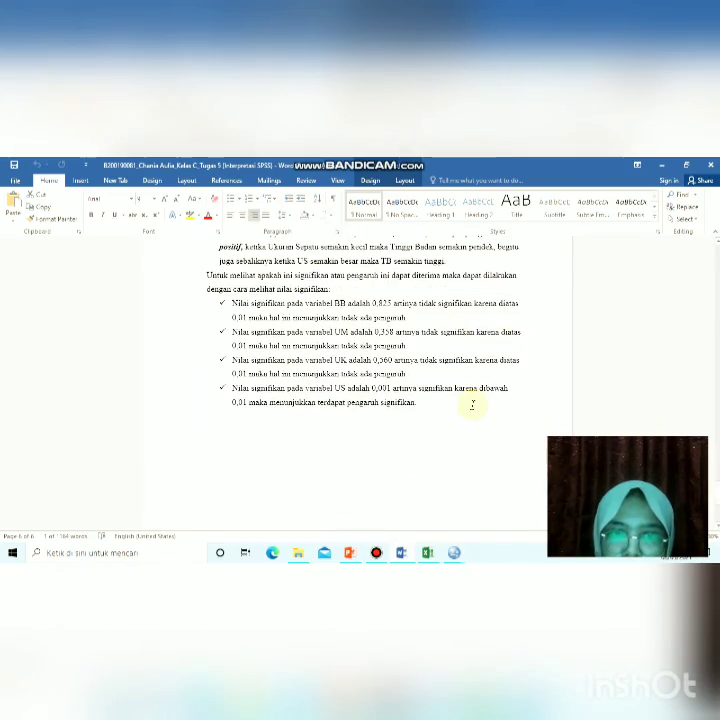
pyautogui.scroll(8, 473, 405)
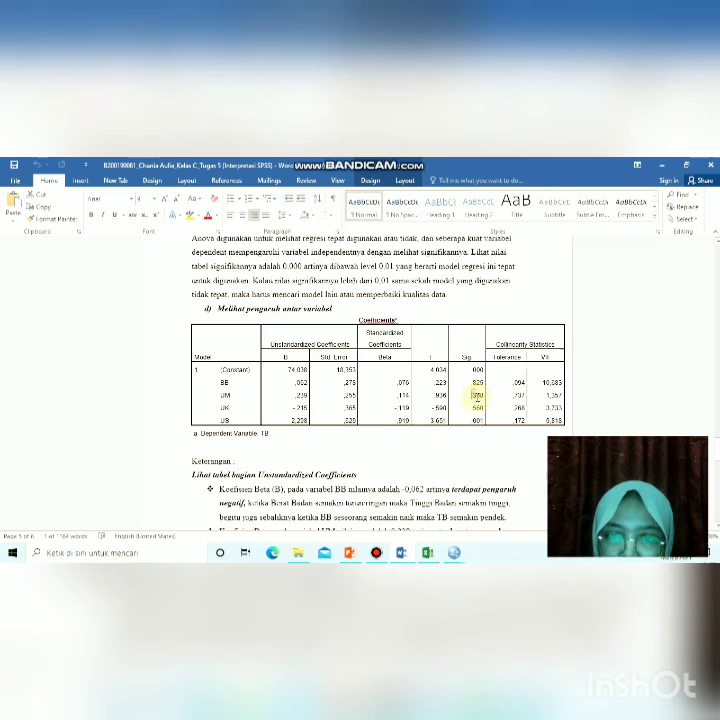
pyautogui.doubleClick(480, 396)
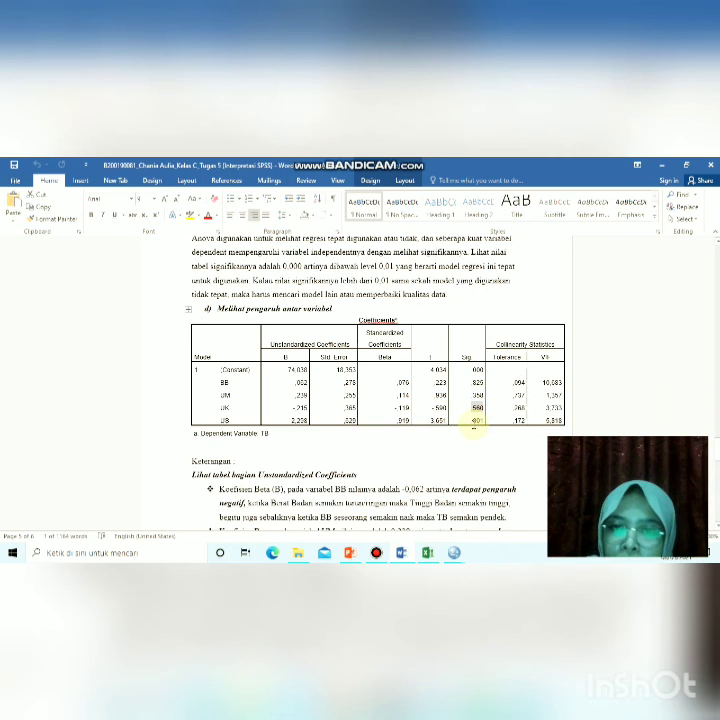
pyautogui.moveTo(474, 424); pyautogui.dragTo(485, 422)
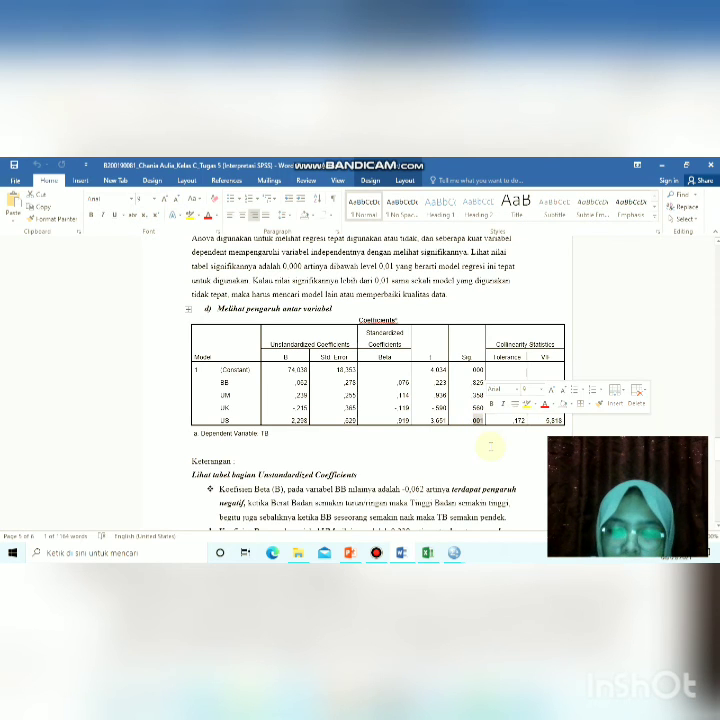
# - Read the closing notes on each variable's significance against the 0,01 level, and return to the Coefficients table
pyautogui.scroll(-5, 484, 445)
pyautogui.scroll(-6, 486, 467)
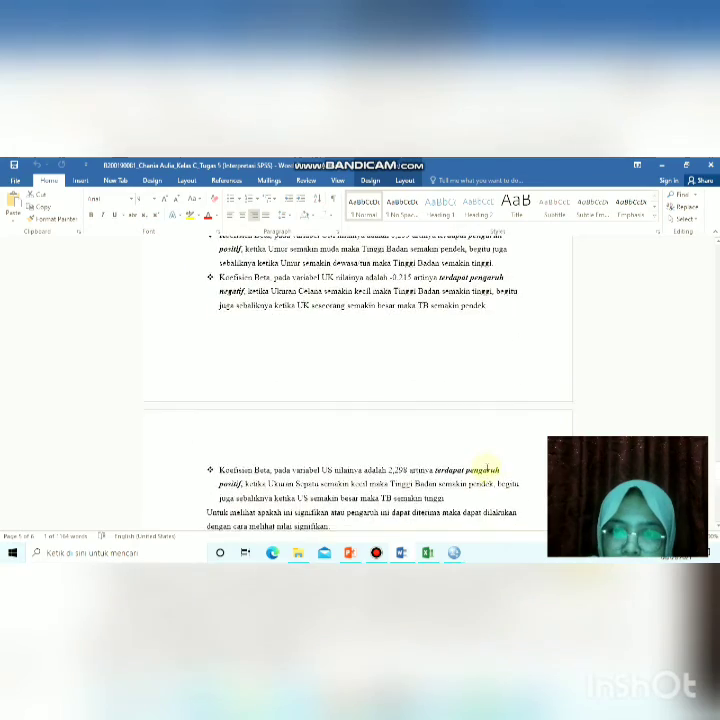
pyautogui.scroll(-1, 483, 466)
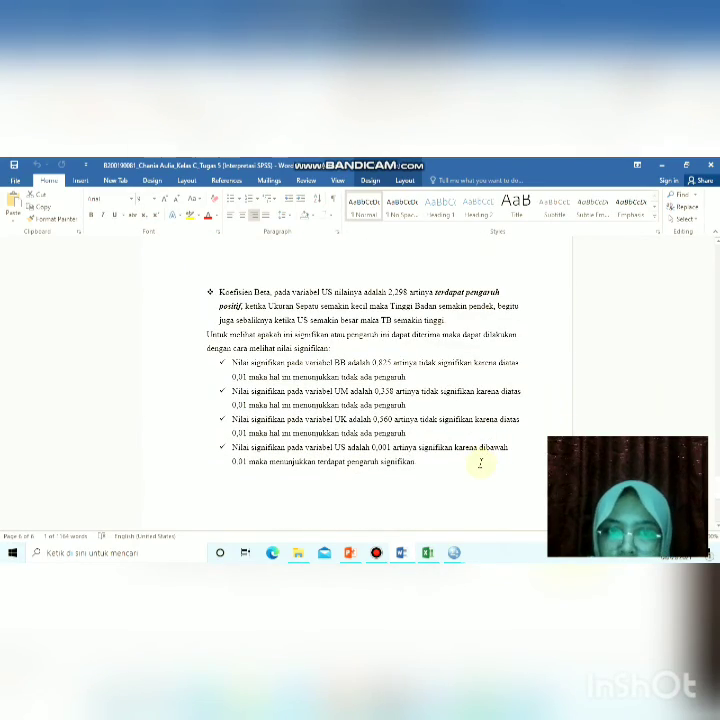
pyautogui.scroll(9, 480, 462)
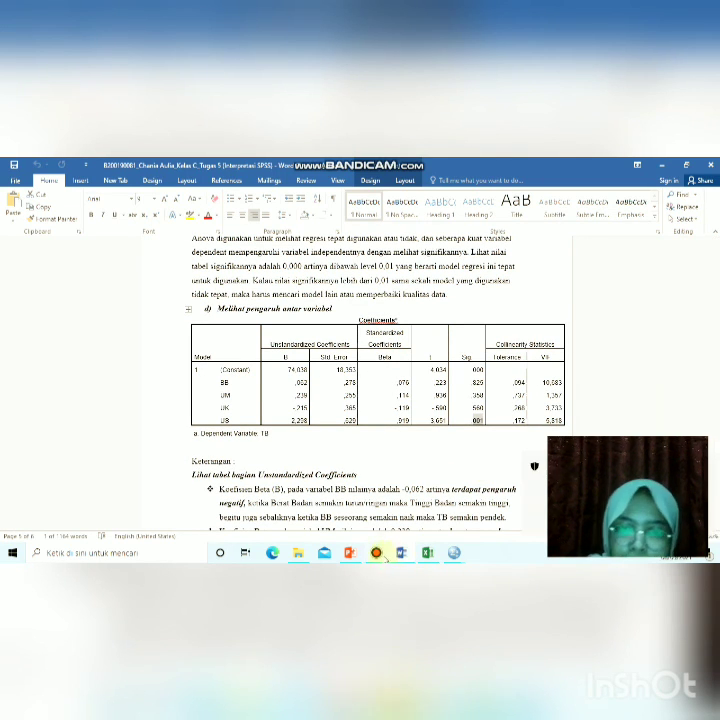
# - Hide the screen recorder's window and switch to the SPSS Data Editor with the body-measurement dataset
pyautogui.click(377, 553)
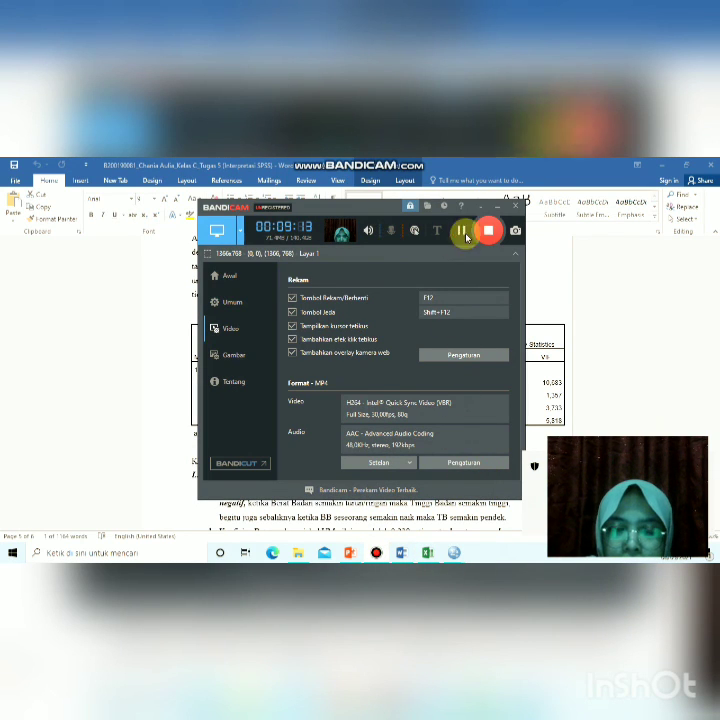
pyautogui.click(482, 208)
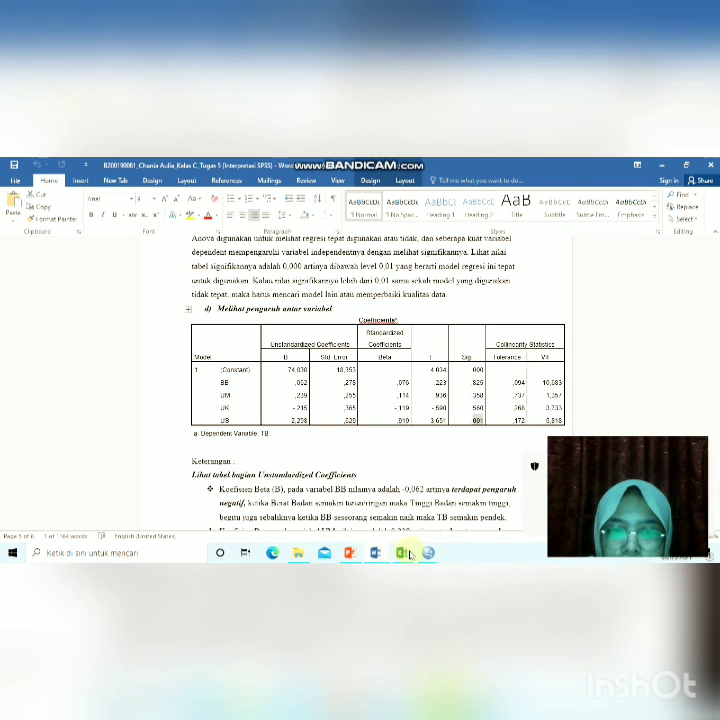
pyautogui.moveTo(428, 552)
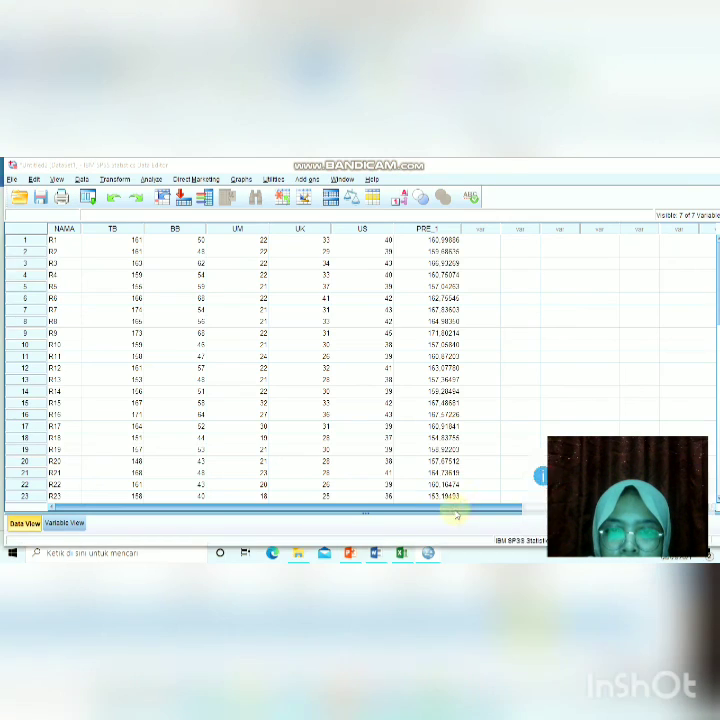
pyautogui.click(458, 512)
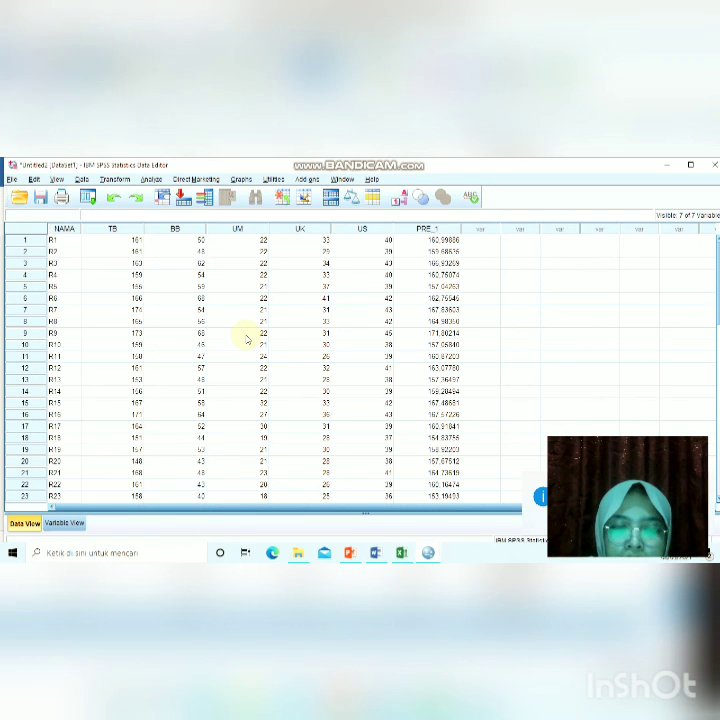